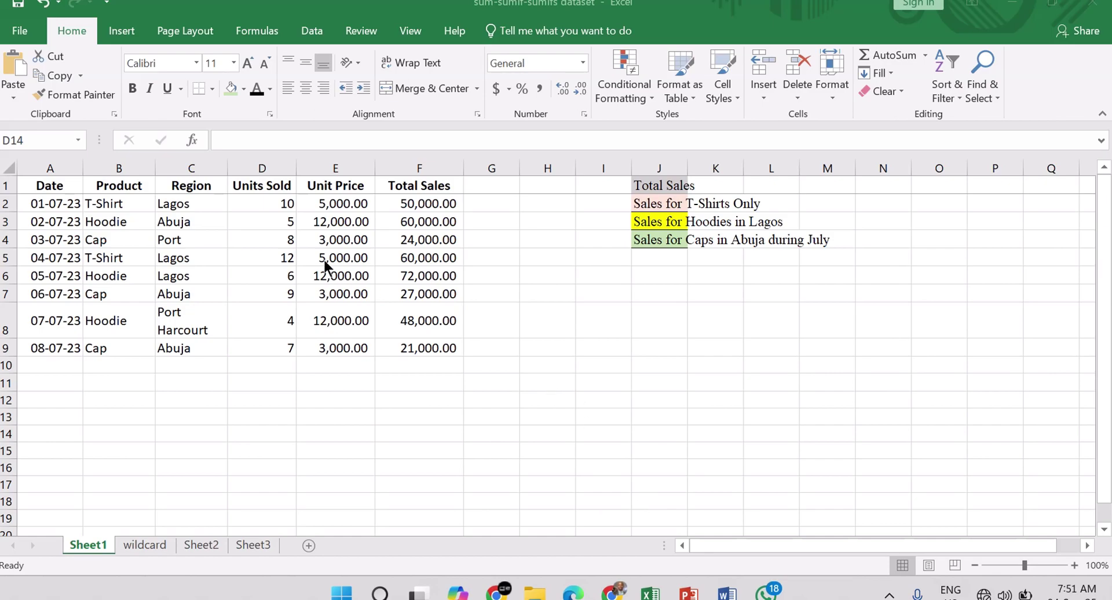
Step: Review the Date, Product and Region columns and the four sales questions listed in J1:J4
left_click(120, 169)
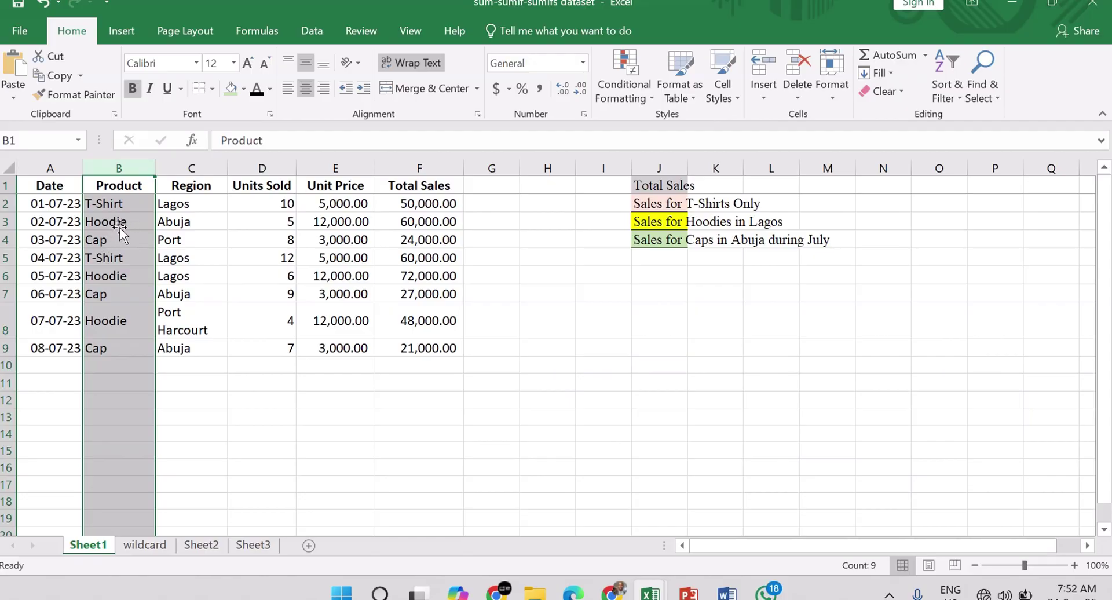
left_click(204, 167)
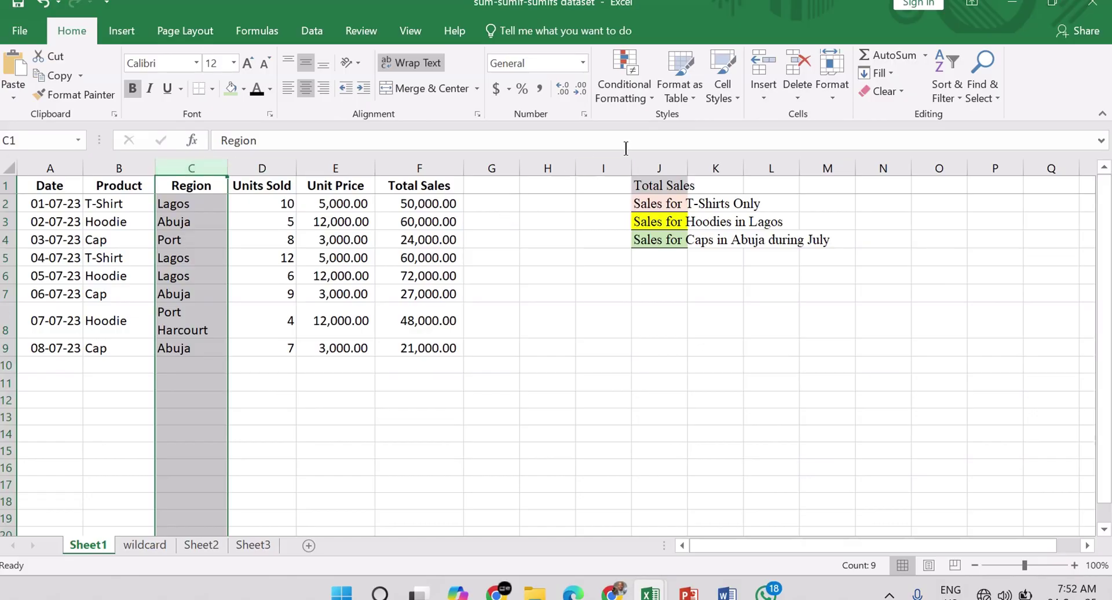
left_click(665, 202)
left_click(676, 180)
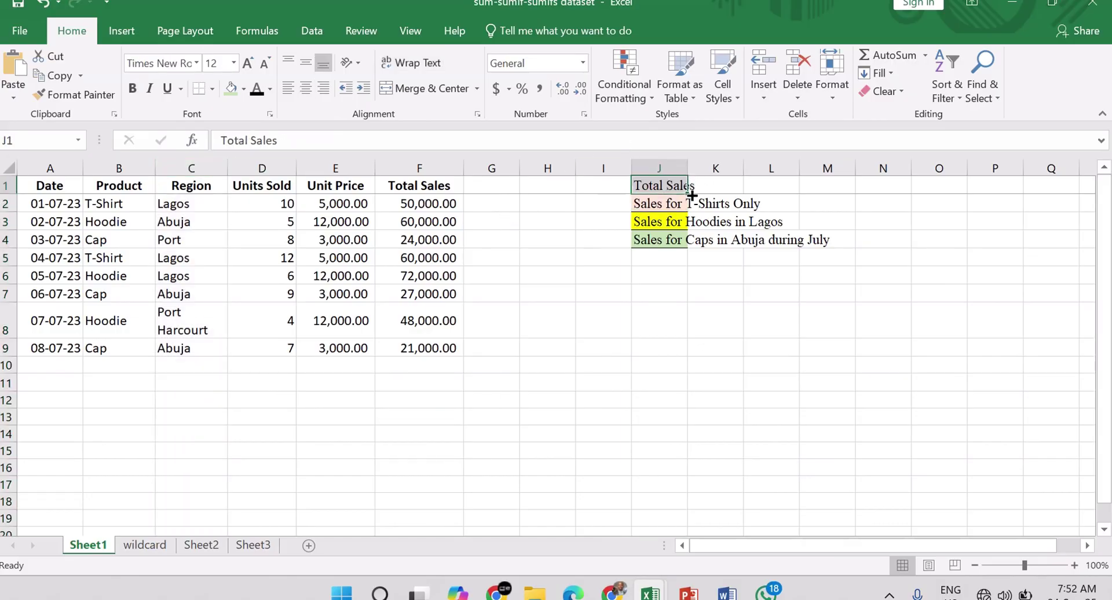
left_click_drag(606, 181, 745, 184)
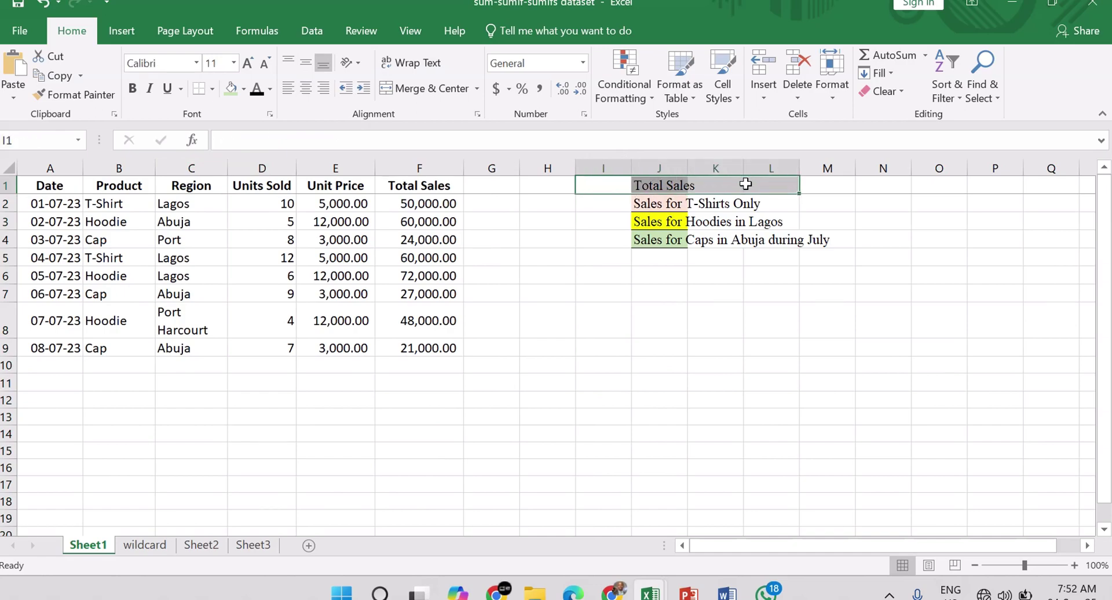
left_click(679, 184)
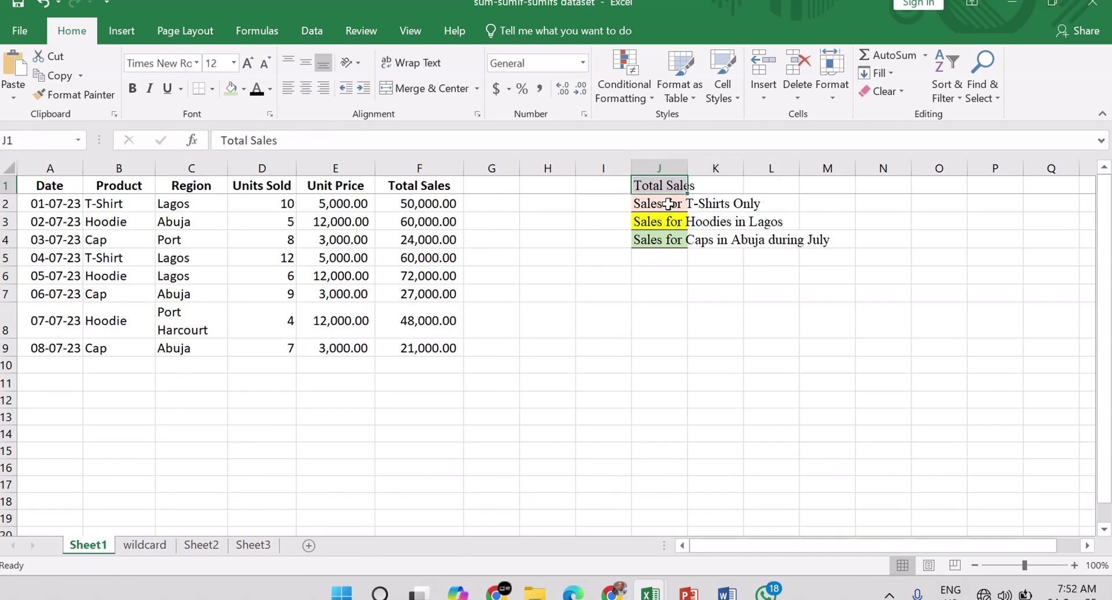
left_click(668, 204)
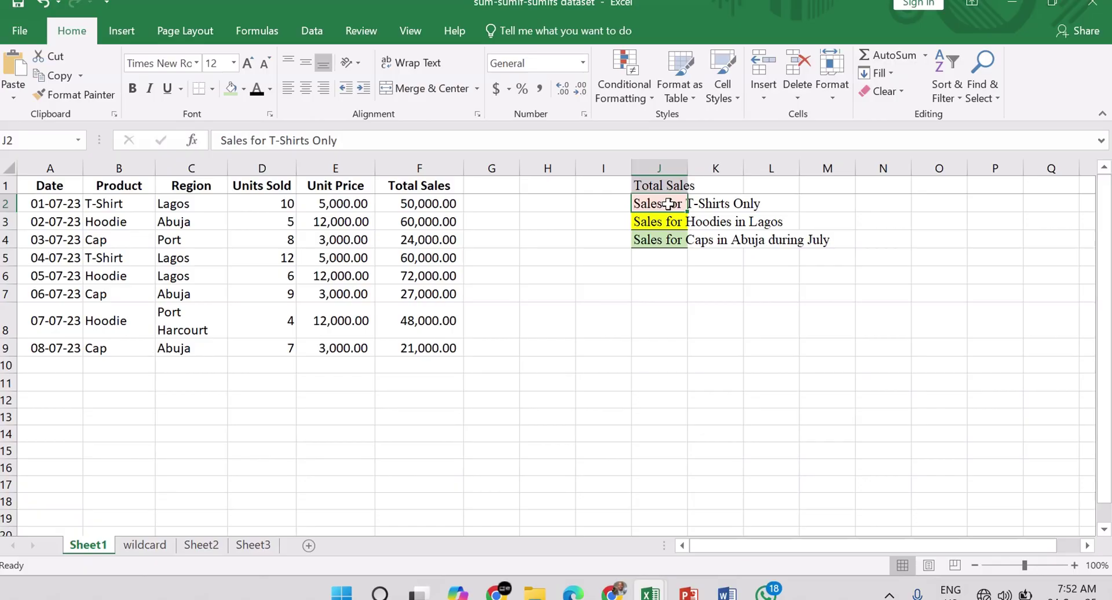
left_click(643, 222)
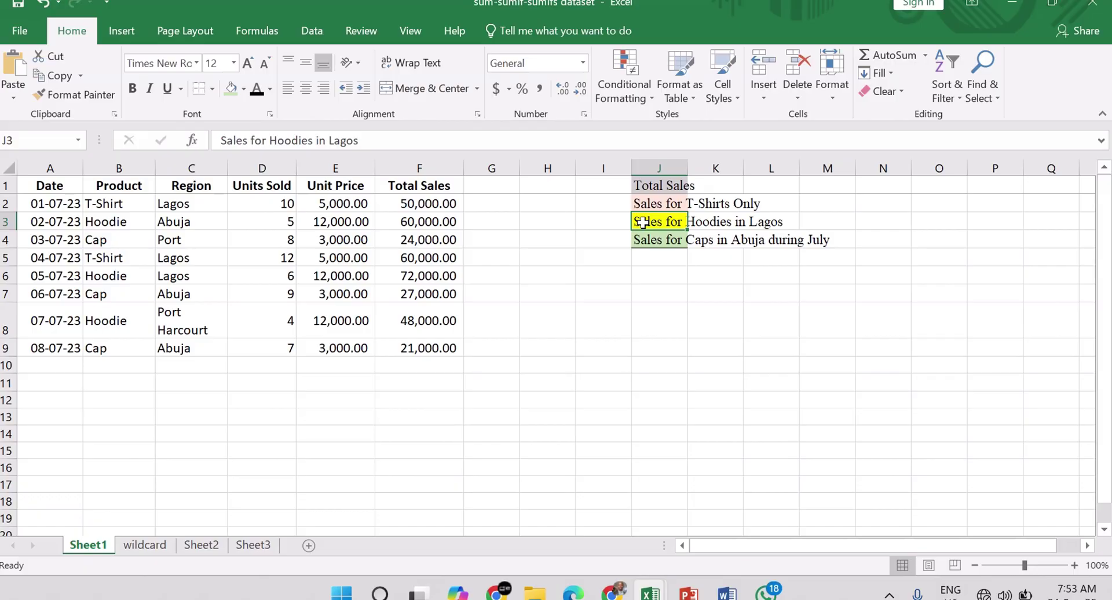
left_click(637, 240)
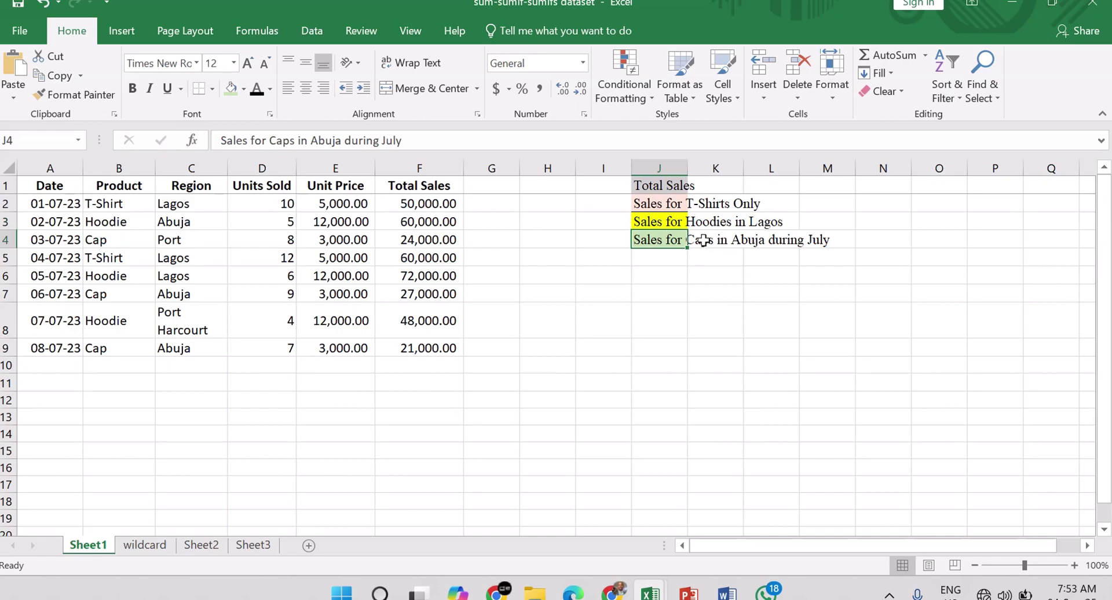
left_click(47, 161)
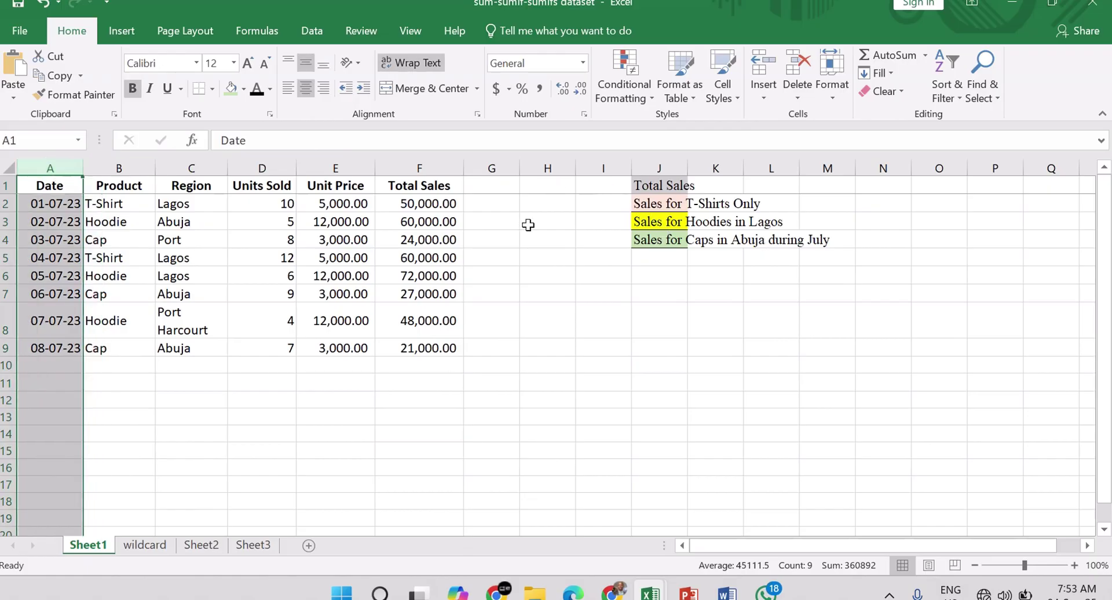
left_click(191, 168)
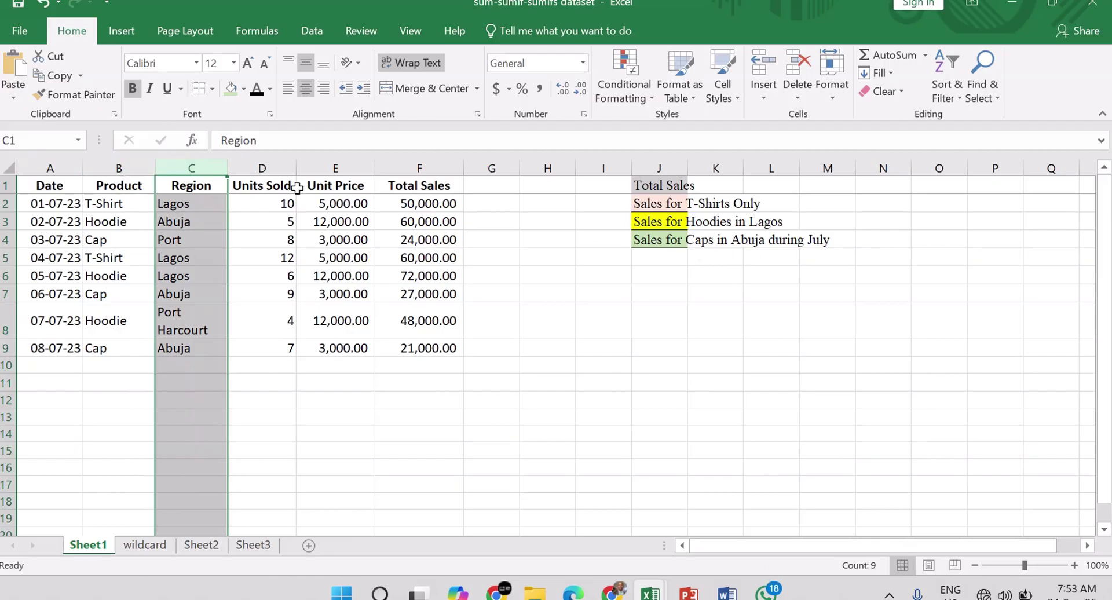
left_click(119, 168)
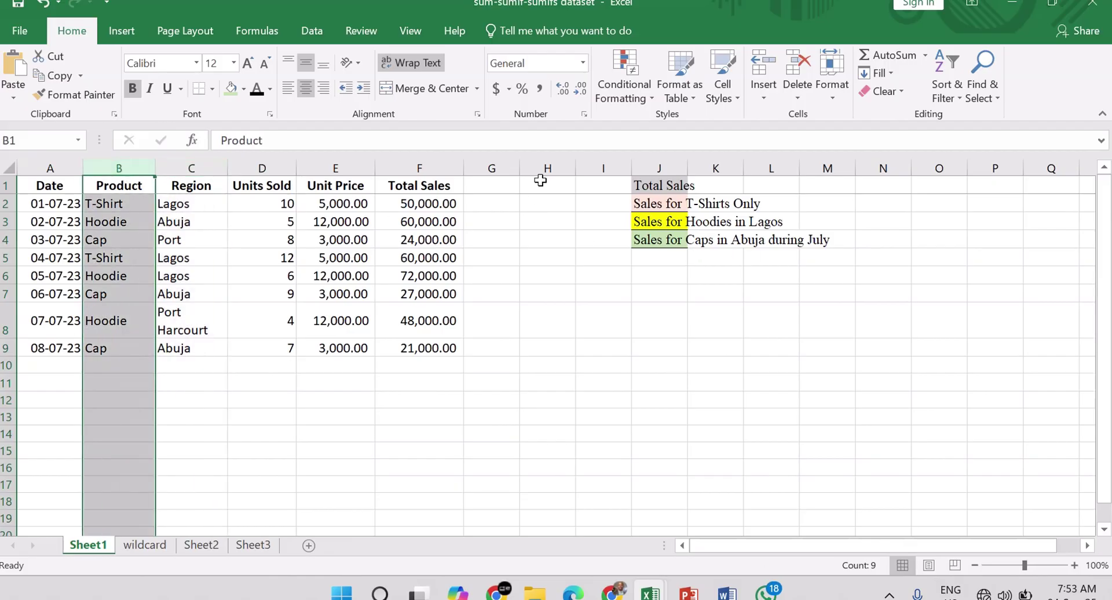
Step: Number the four sales questions 1 to 4 in cells I1:I4
left_click(587, 184)
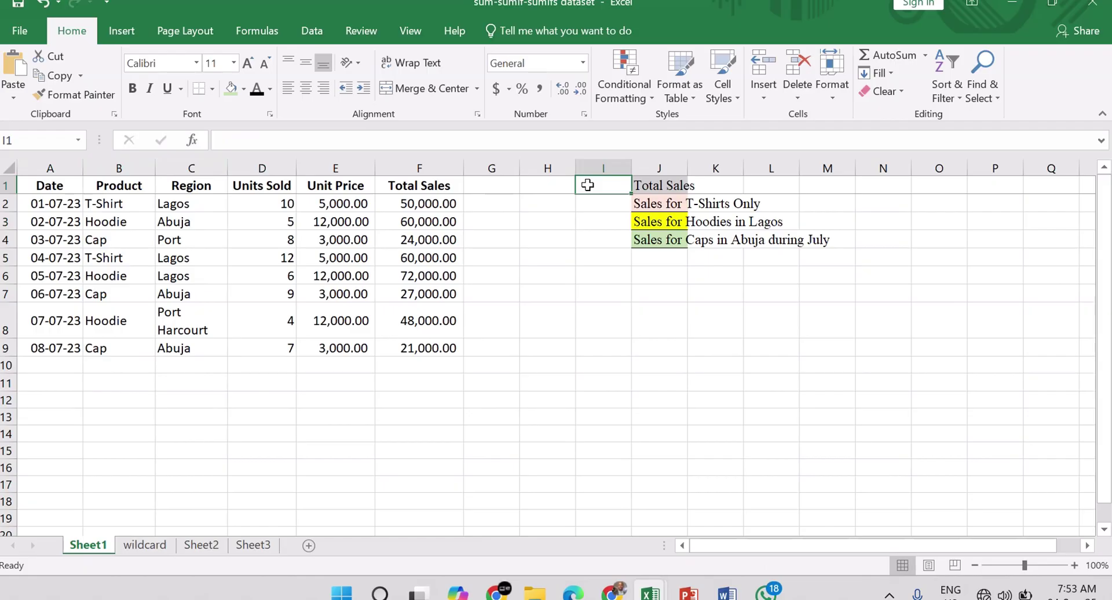
type("1")
key("Return")
type("2")
key("Return")
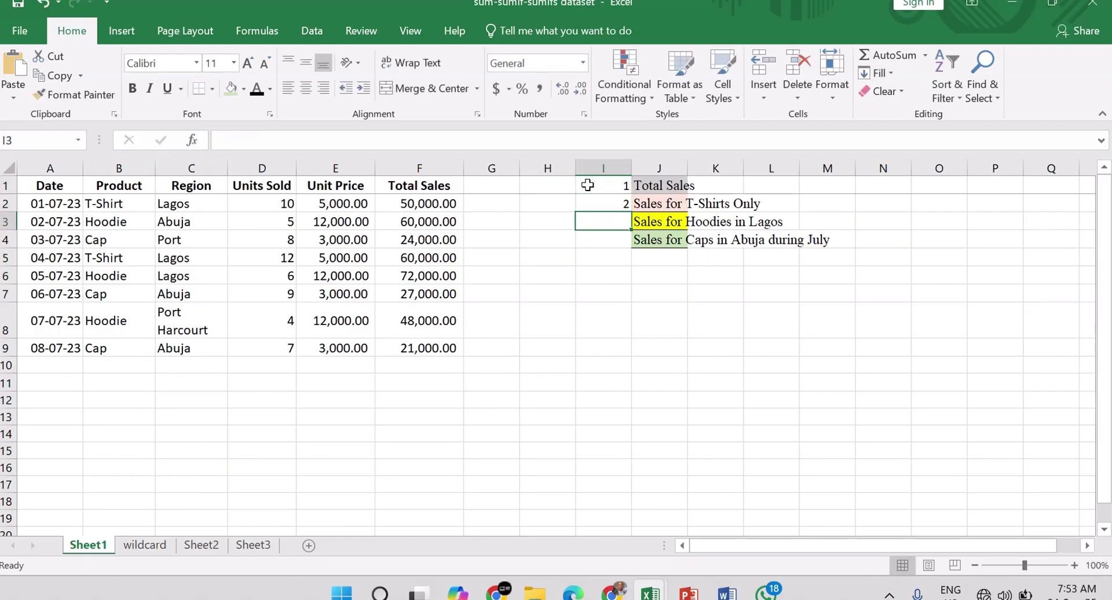
type("3")
key("Return")
type("4")
key("Return")
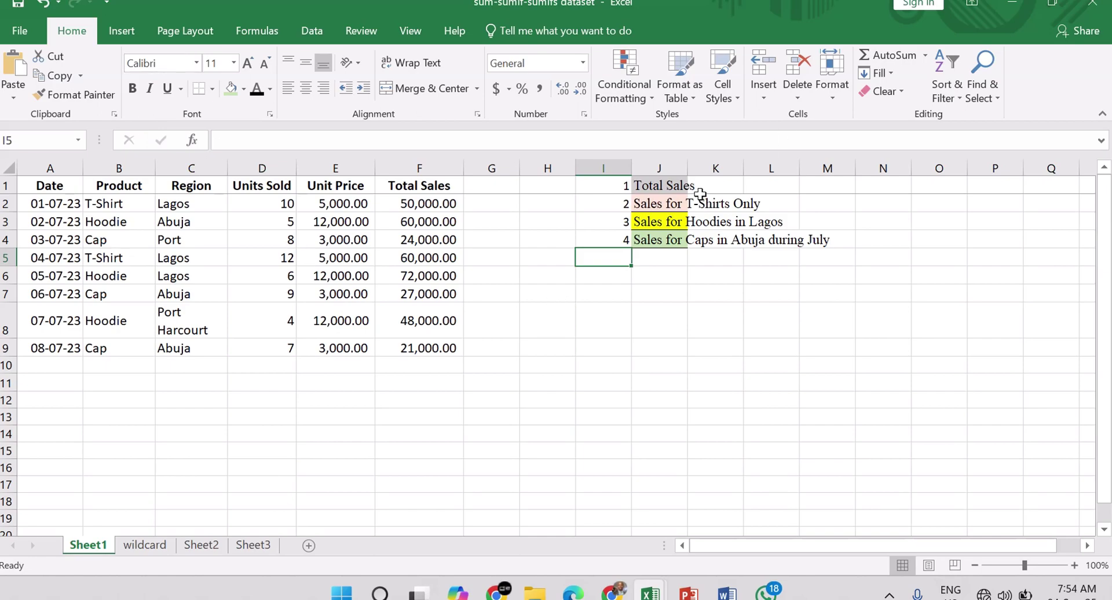
Step: Add a top border to cells E10:F10 directly below the sales data
left_click(335, 364)
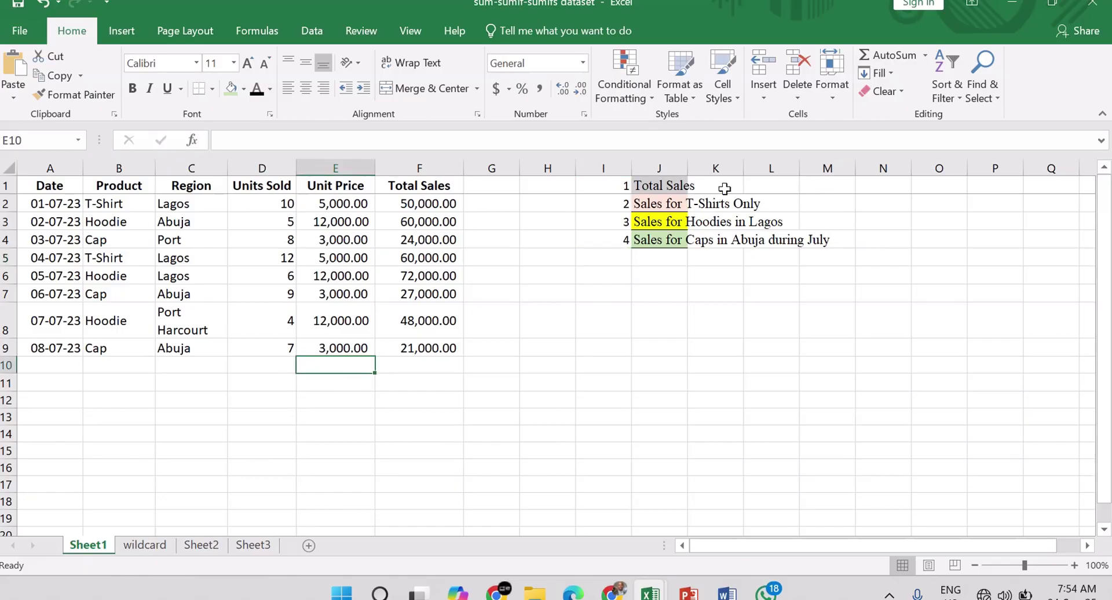
left_click(724, 185)
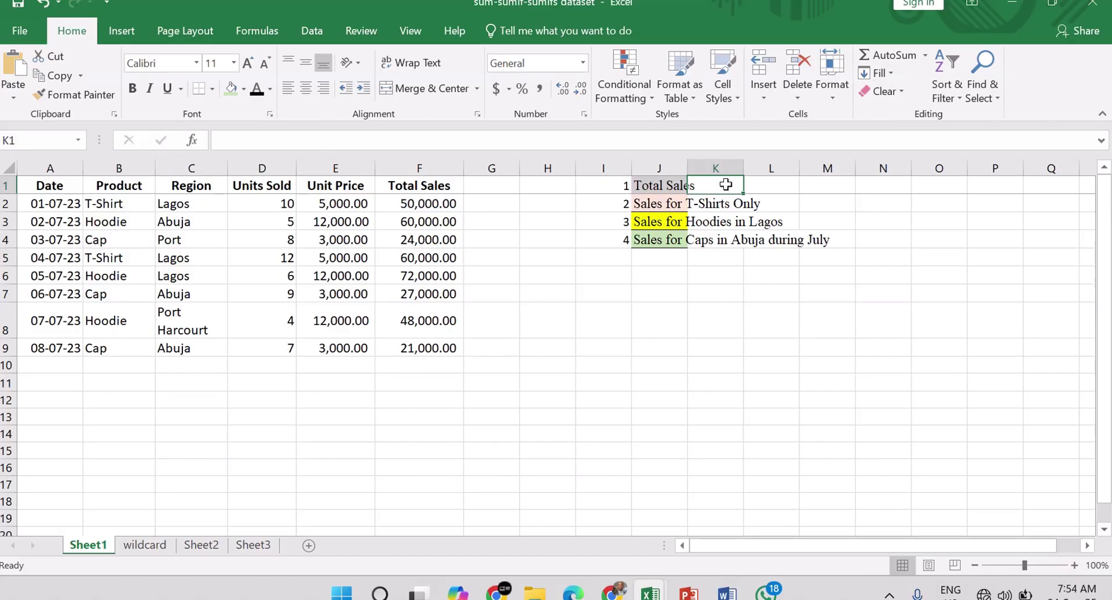
left_click(336, 365)
left_click_drag(336, 365, 435, 367)
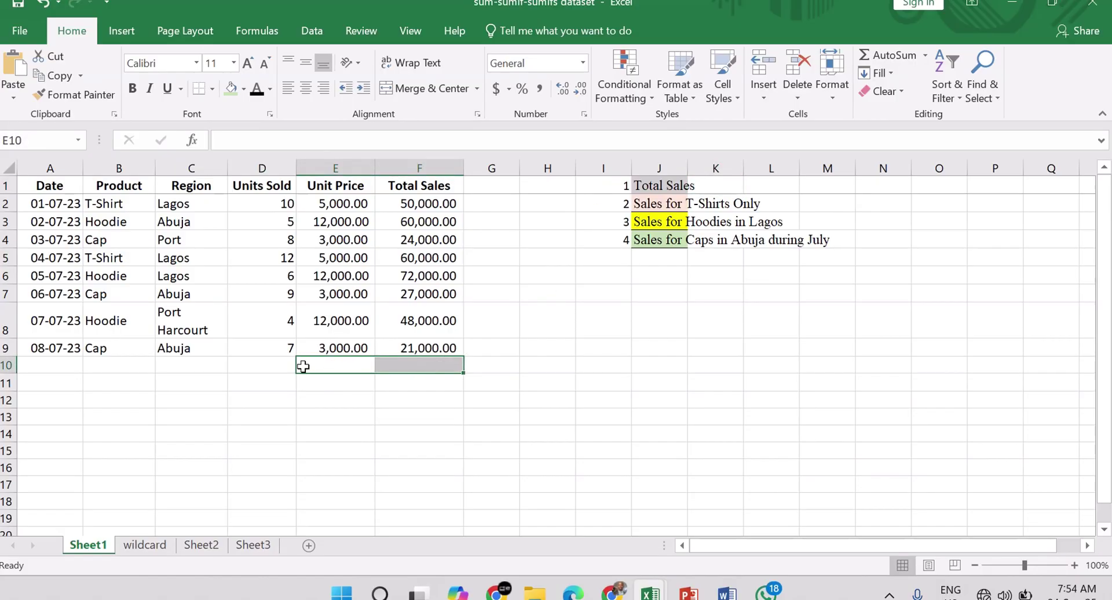
left_click(212, 89)
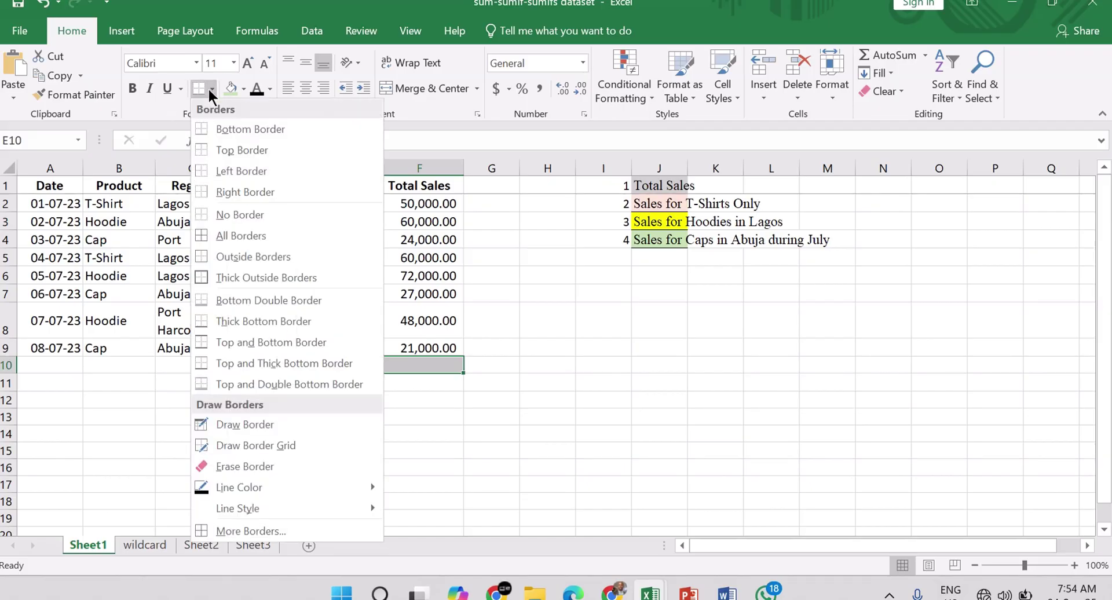
left_click(268, 149)
left_click(442, 386)
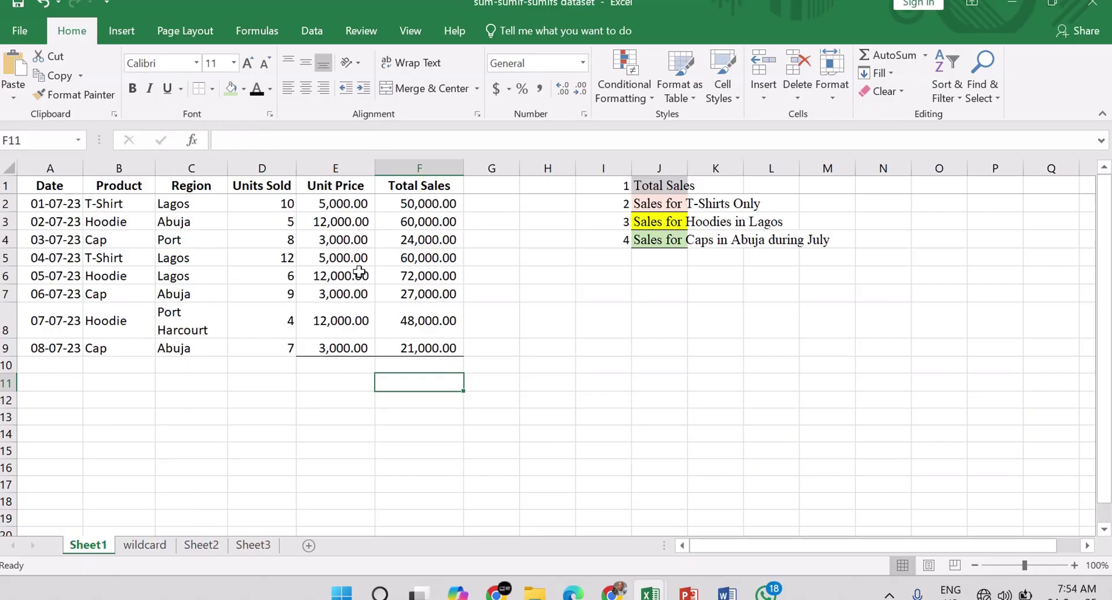
Step: Enter the label "Total Sales" in cell E10
left_click(345, 368)
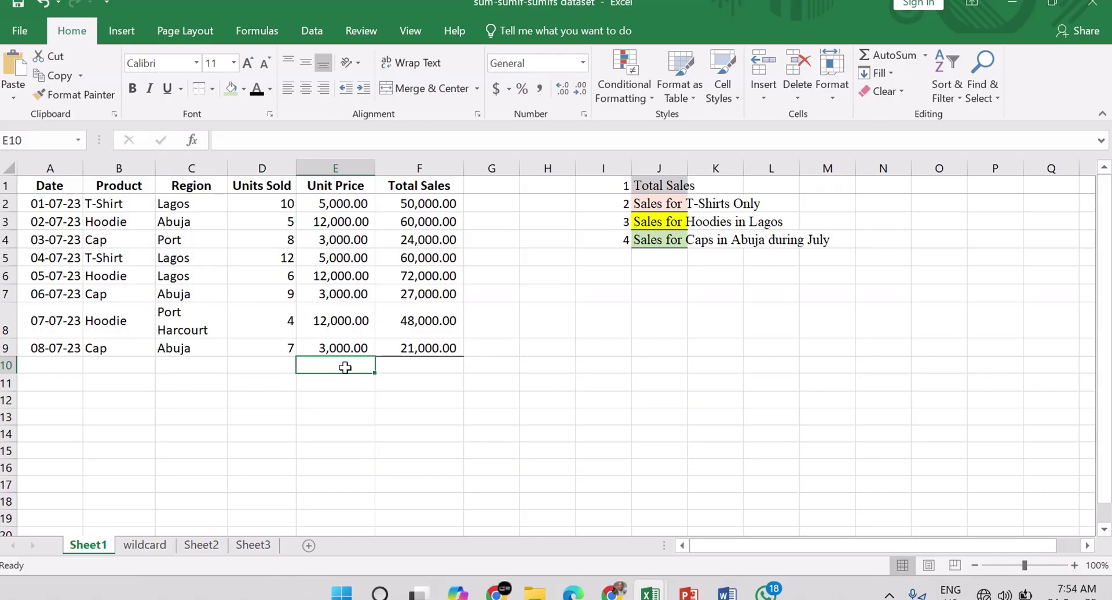
type("Totak")
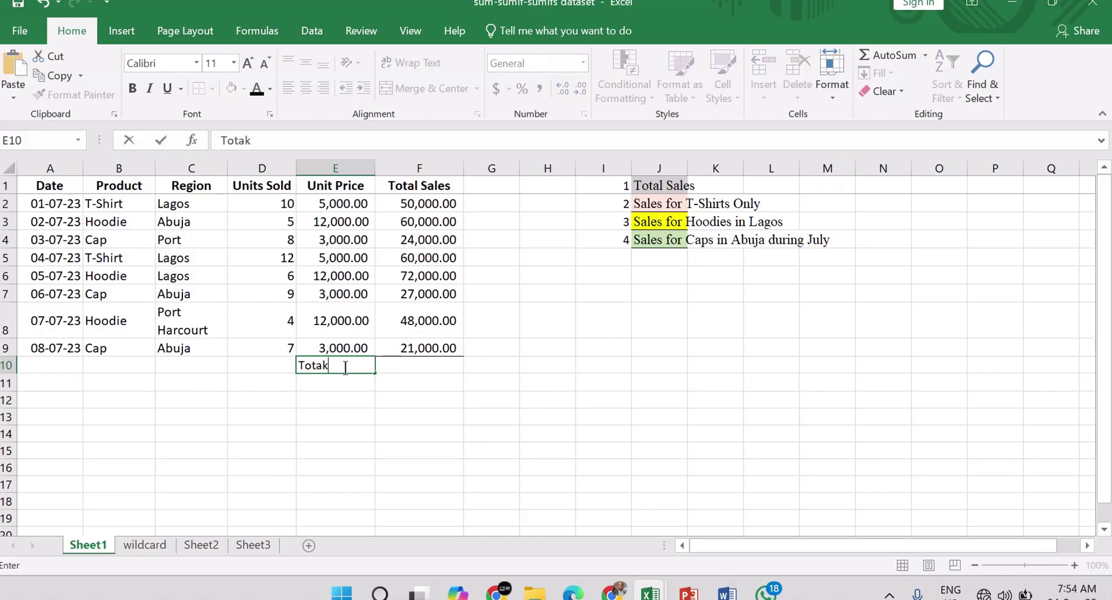
key("BackSpace")
type("l Sales")
left_click(386, 363)
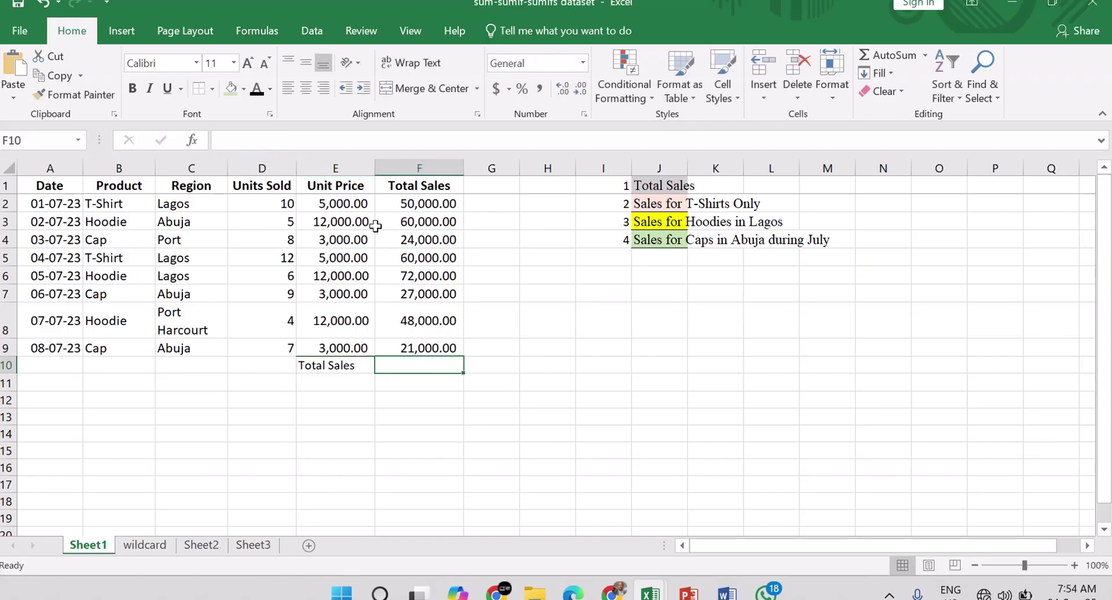
Step: Total the sales values F2:F9 in cell F10 with AutoSum and check the resulting formula
left_click_drag(426, 203, 441, 355)
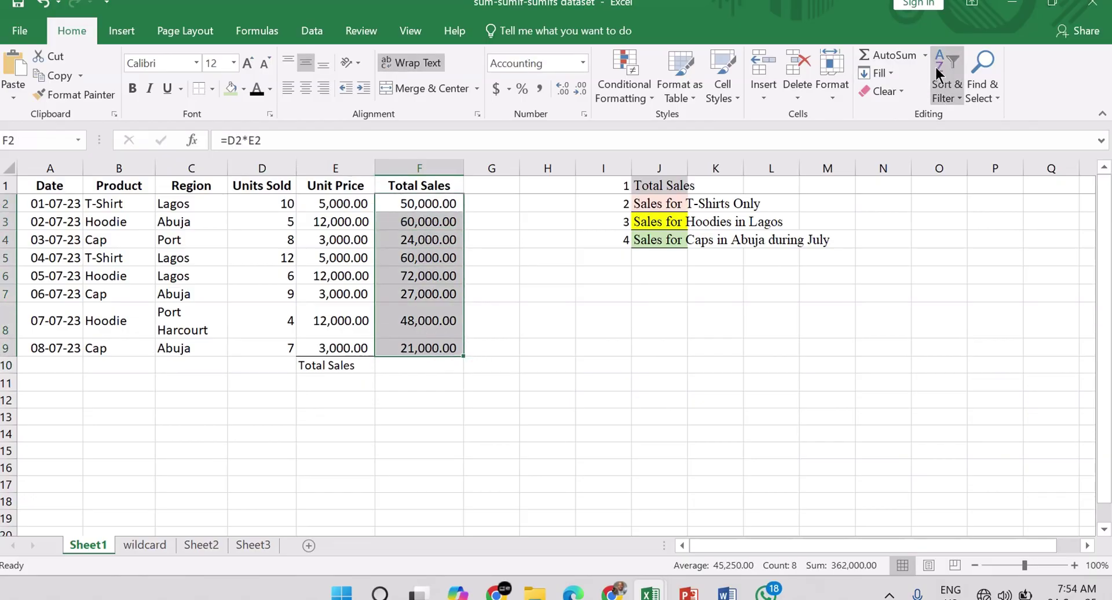
left_click(900, 58)
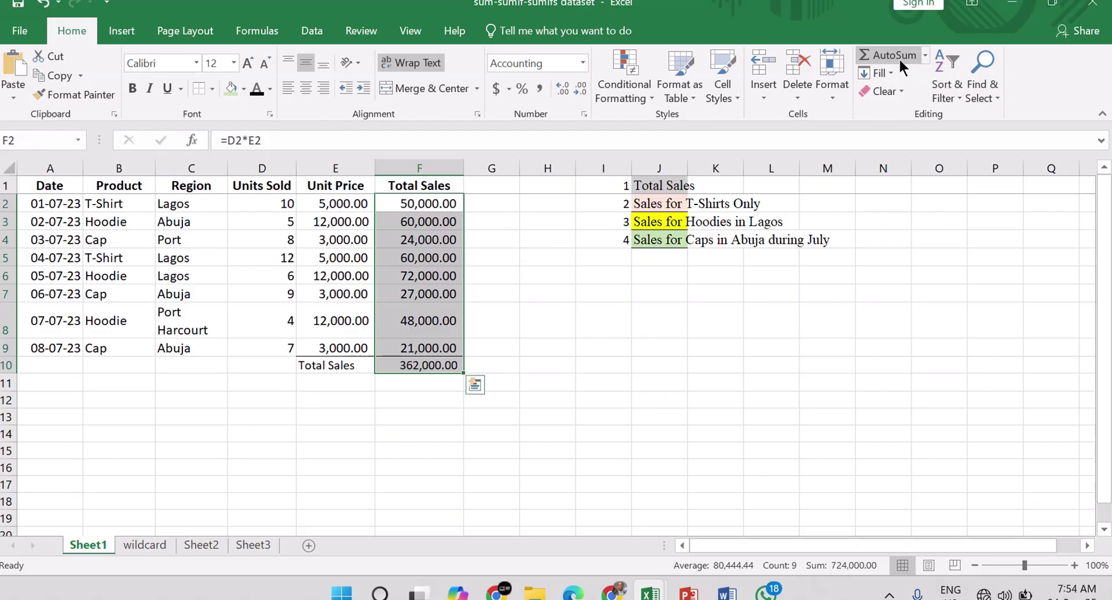
left_click(441, 364)
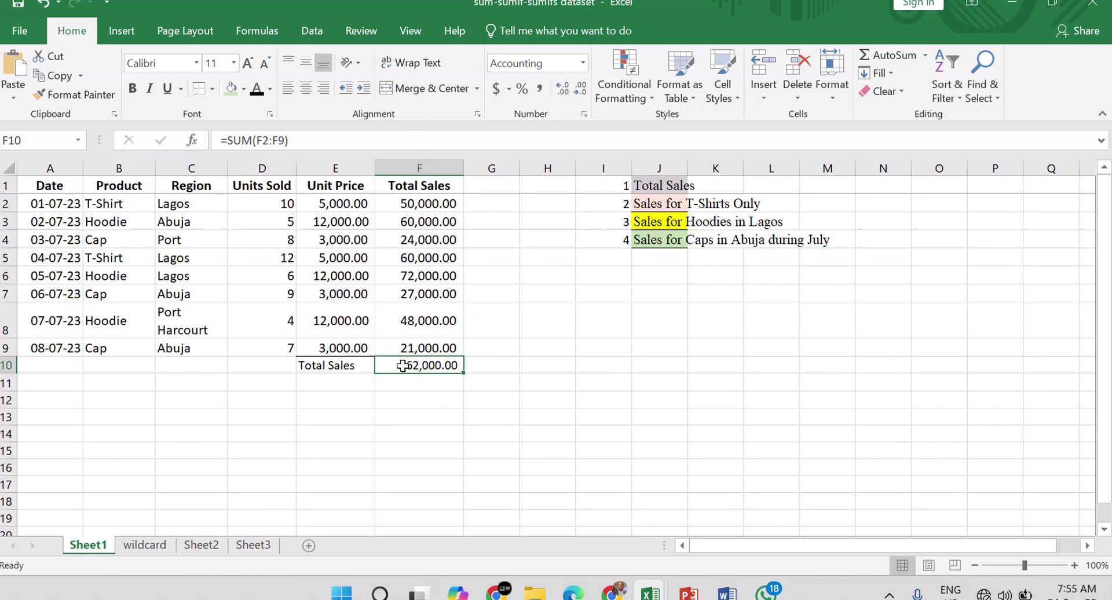
left_click(336, 383)
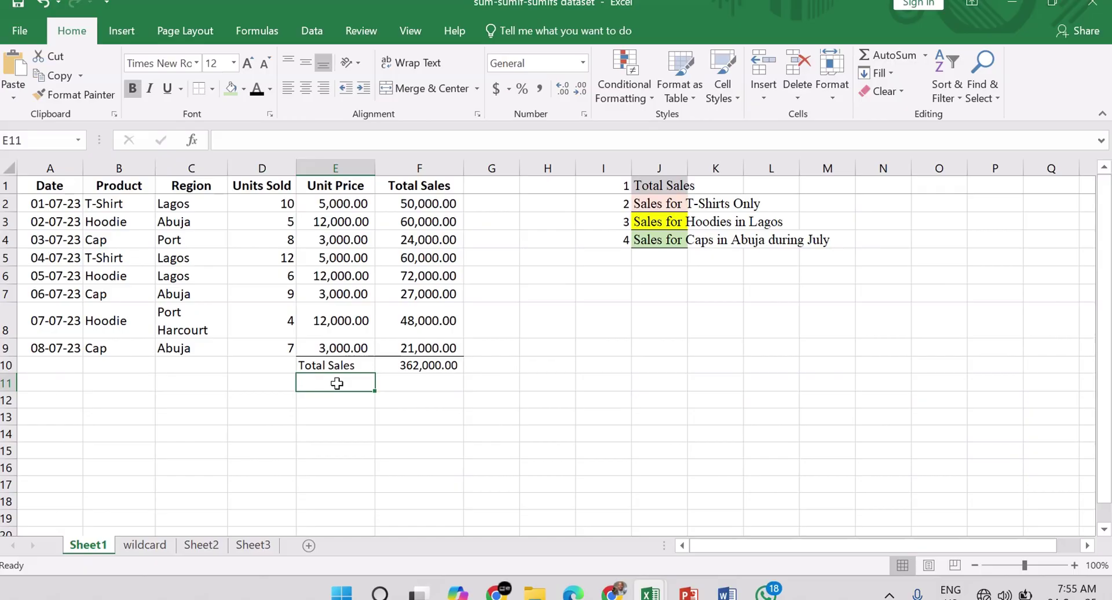
left_click(119, 168)
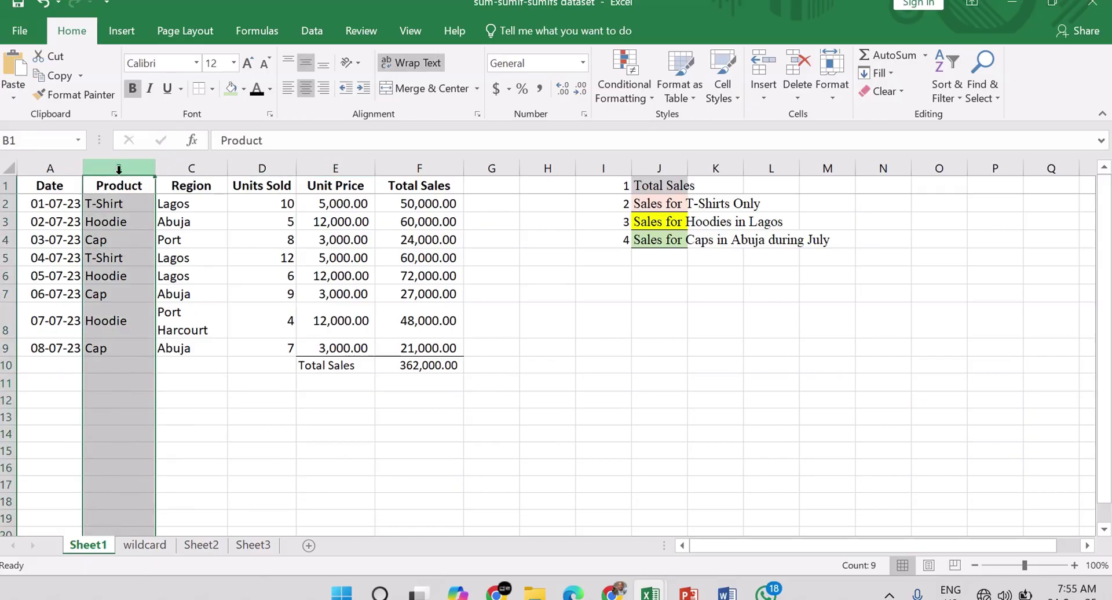
left_click(424, 168)
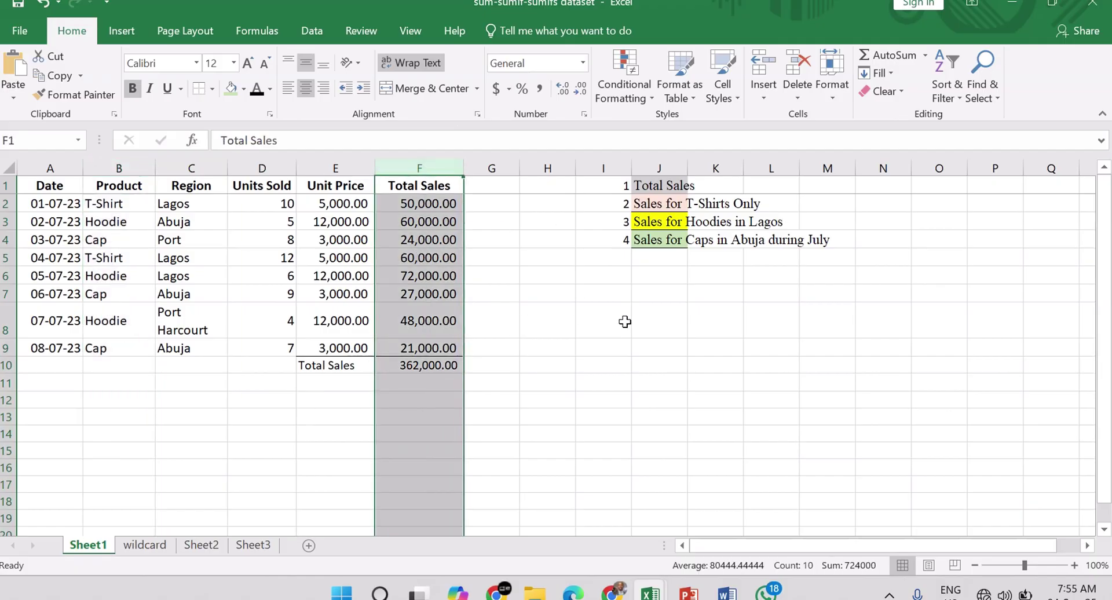
left_click(412, 381)
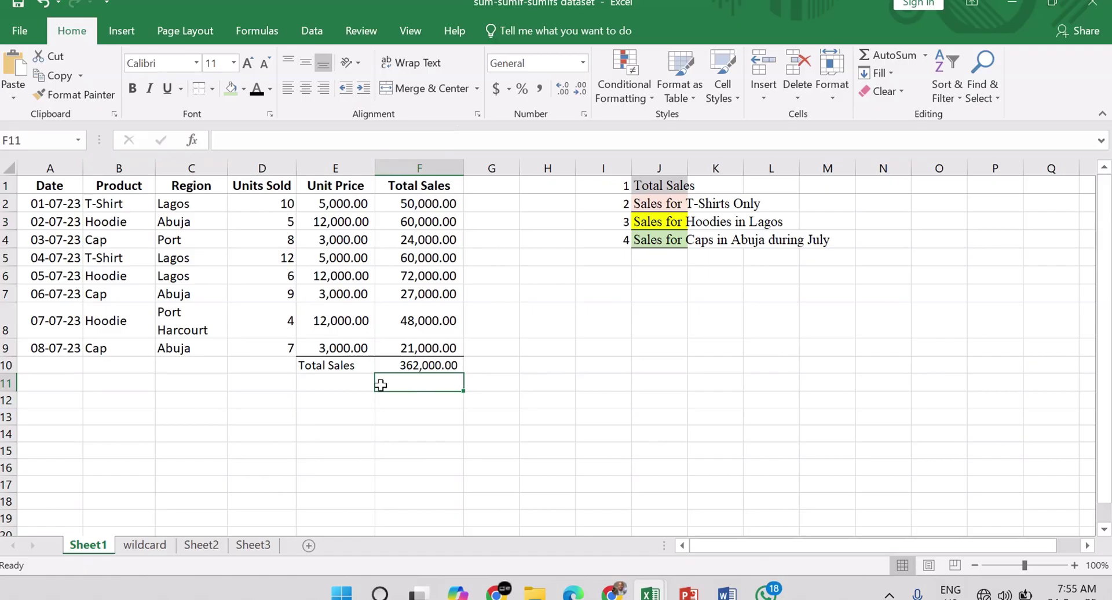
Step: Enter the label "Sales for T-shirt only" in cell E11 with bold formatting turned off
left_click(349, 384)
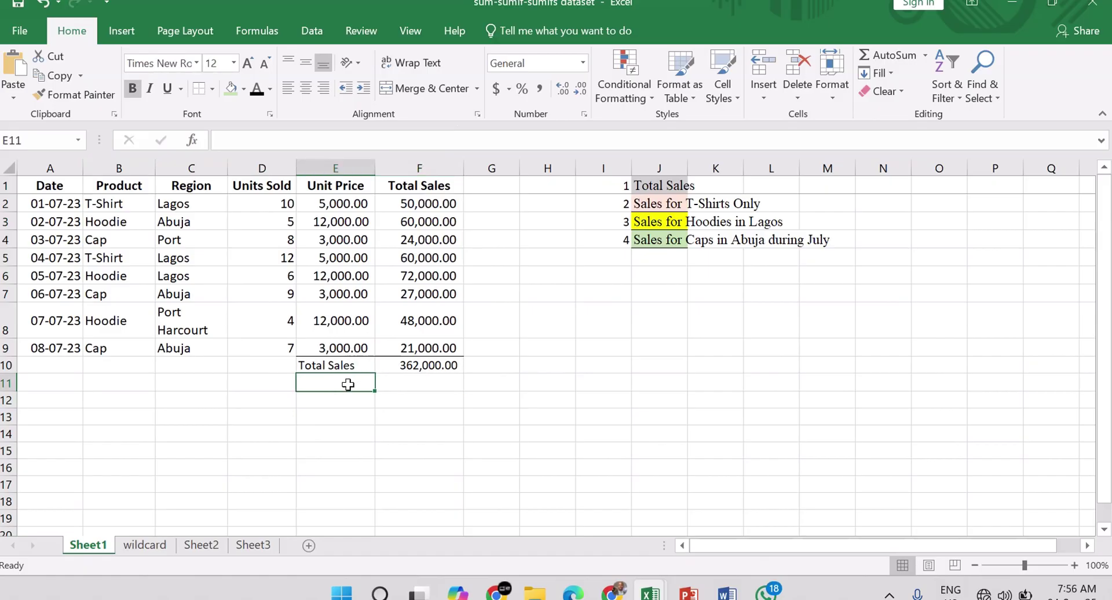
type("sale")
key("BackSpace")
key("BackSpace")
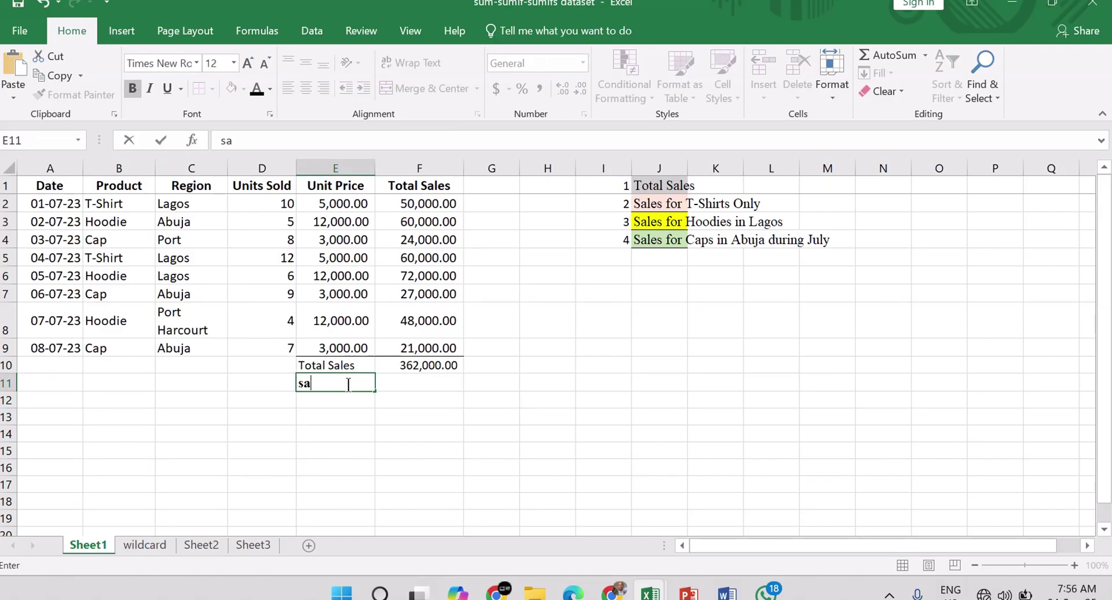
key("BackSpace")
key("BackSpace")
key("ctrl+b")
type("Sales for")
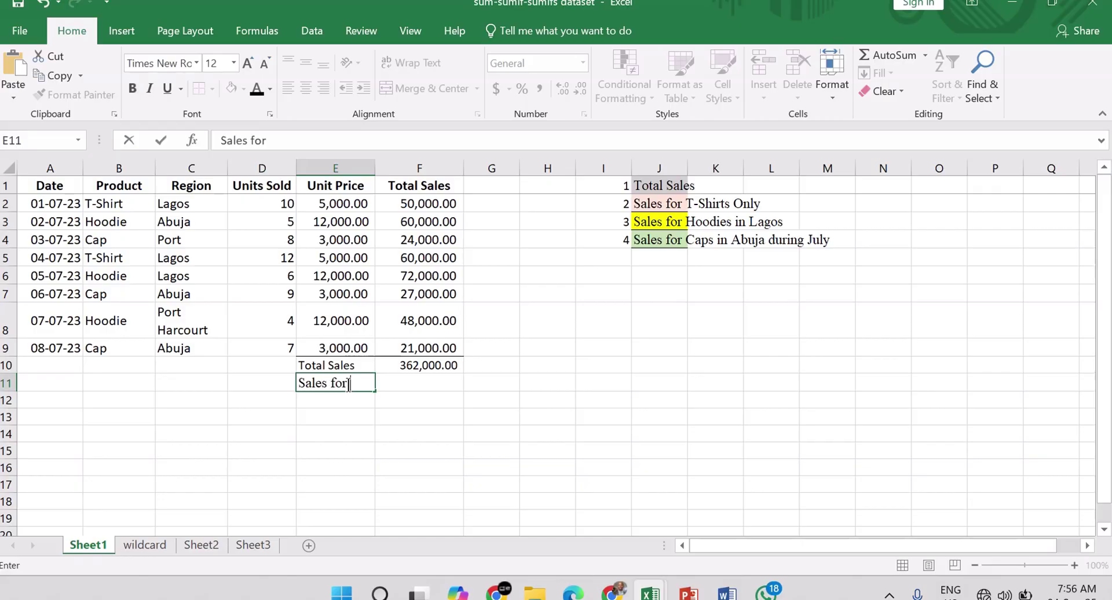
type(" T-shirt ")
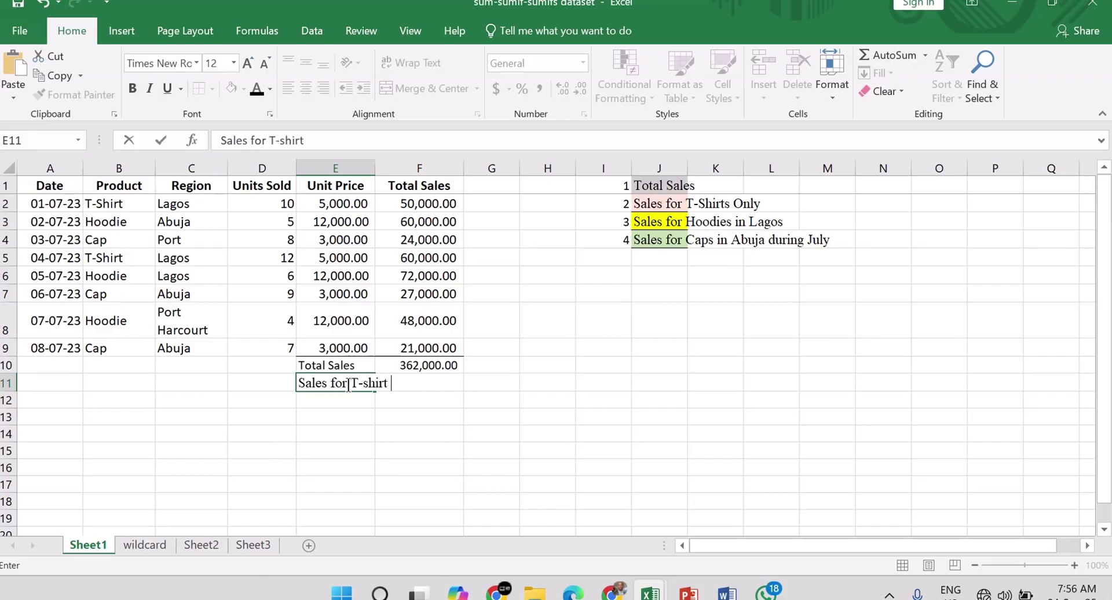
type("only")
key("Tab")
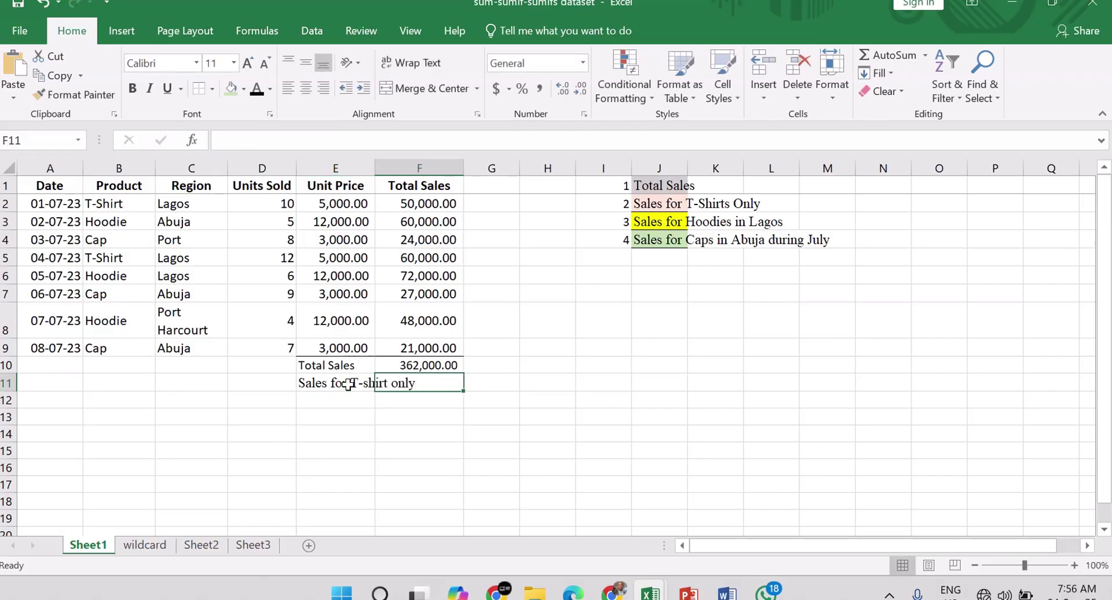
Step: Start a SUMIF formula in cell F11 with range B2:B9 and the criterion "T-shirt"
type("=")
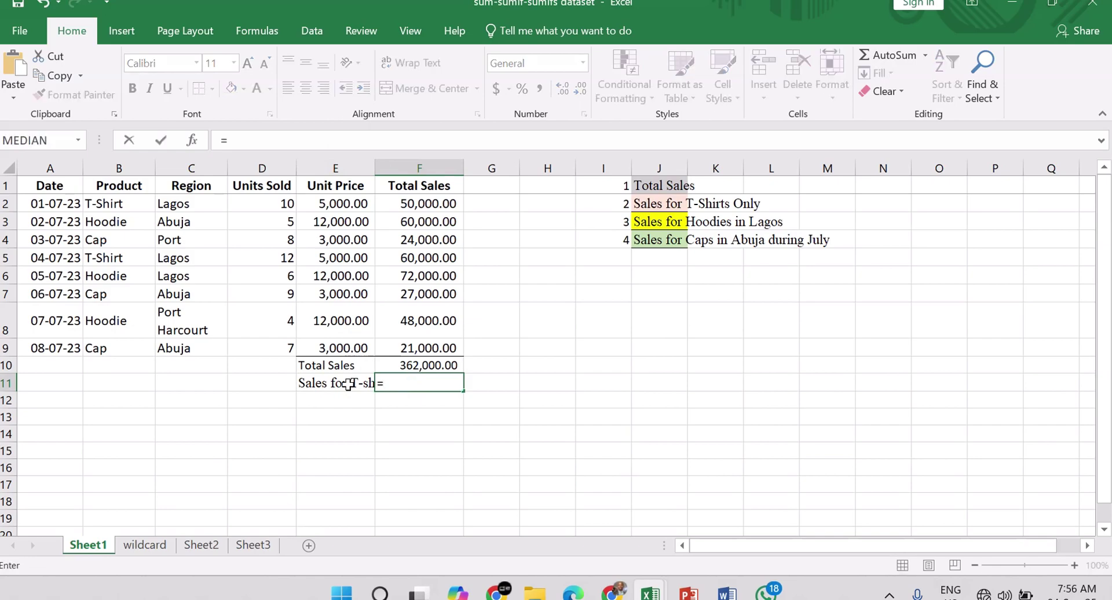
type("sumif")
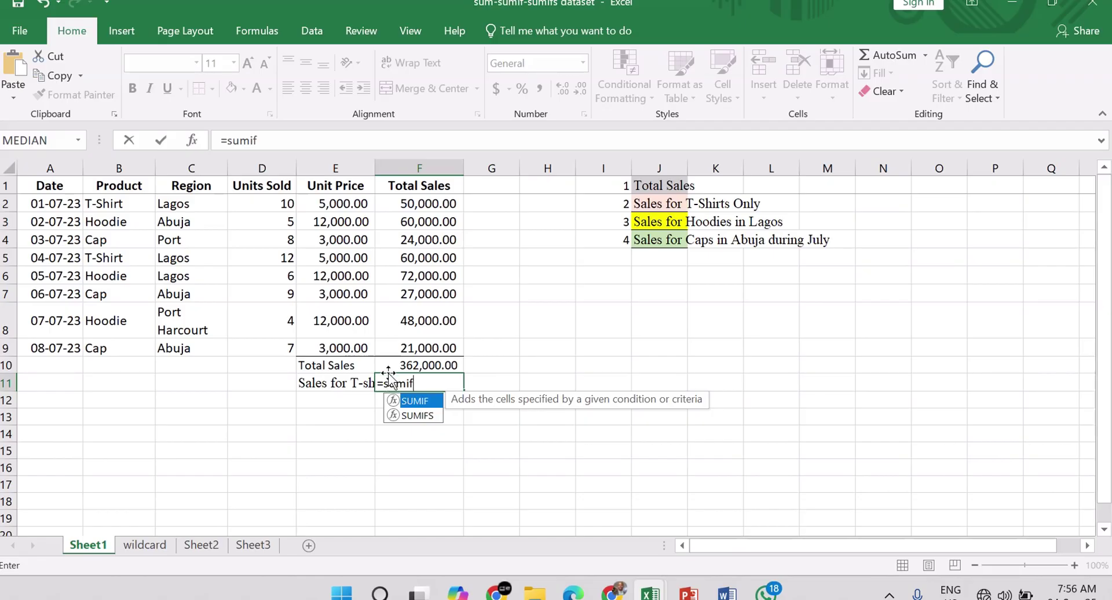
double_click(416, 402)
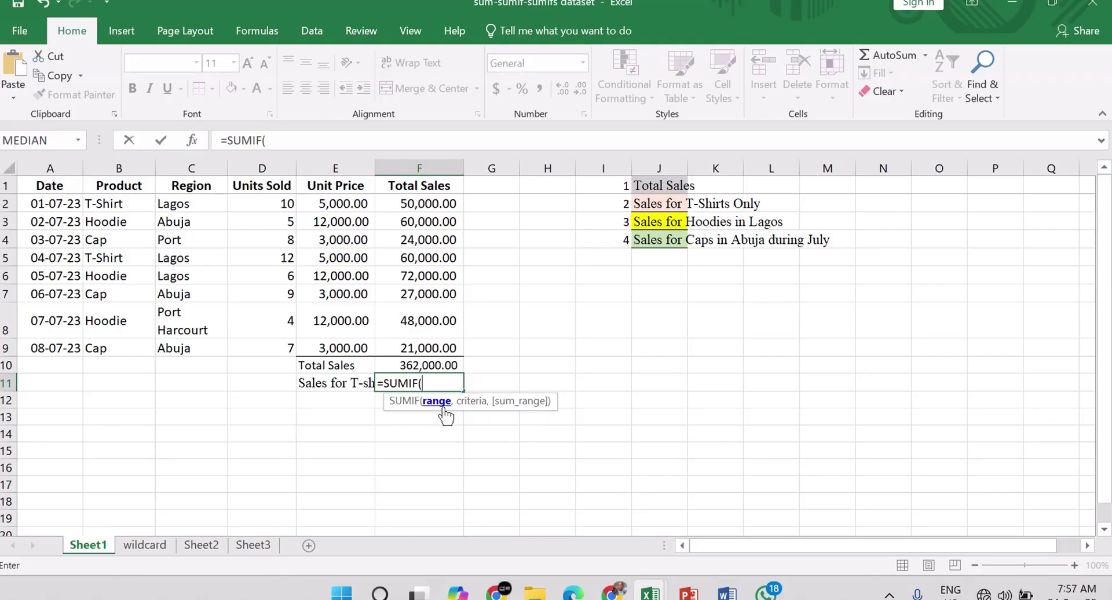
left_click_drag(128, 204, 127, 343)
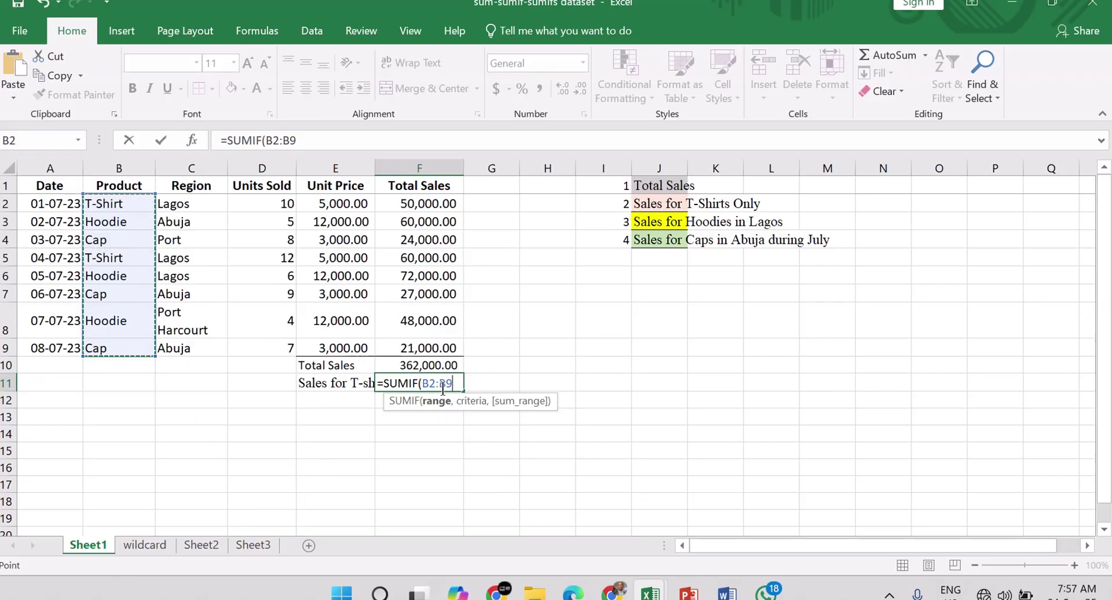
type(",")
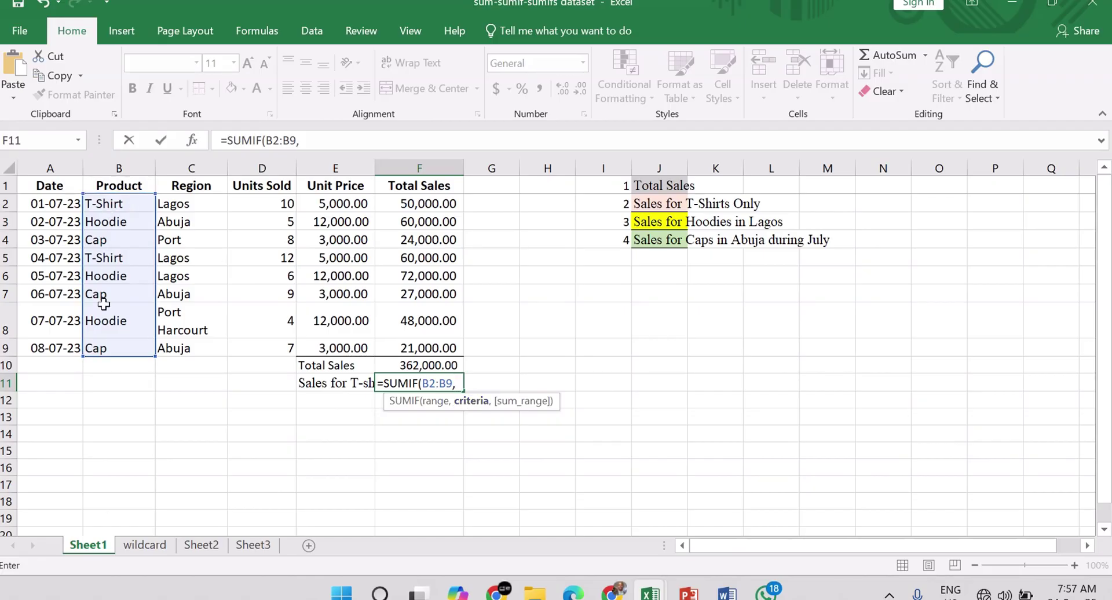
type("\"")
type("T- shirt")
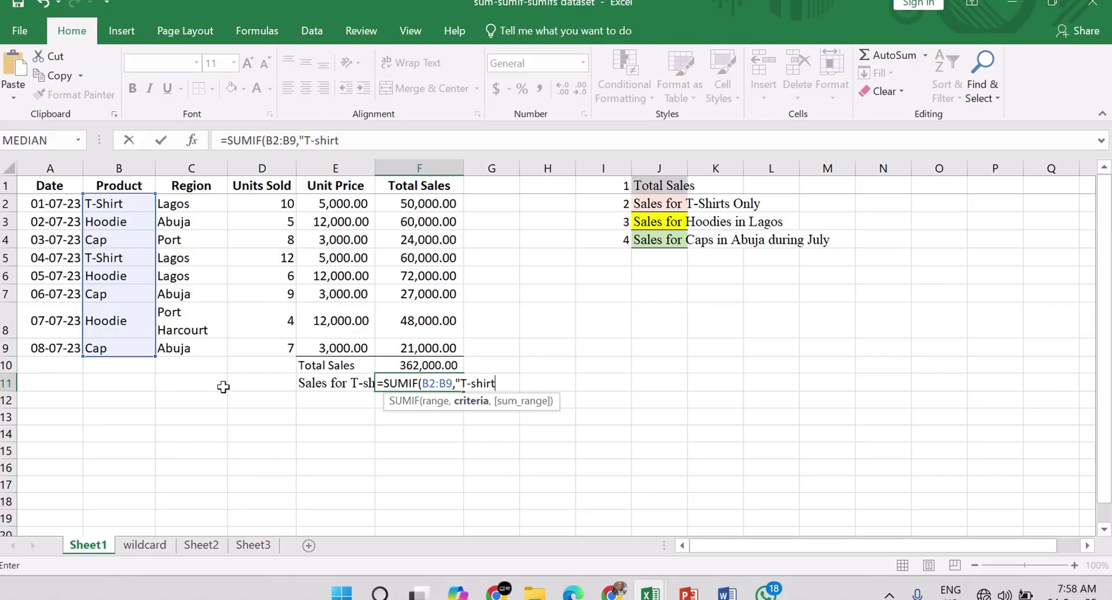
type("\",")
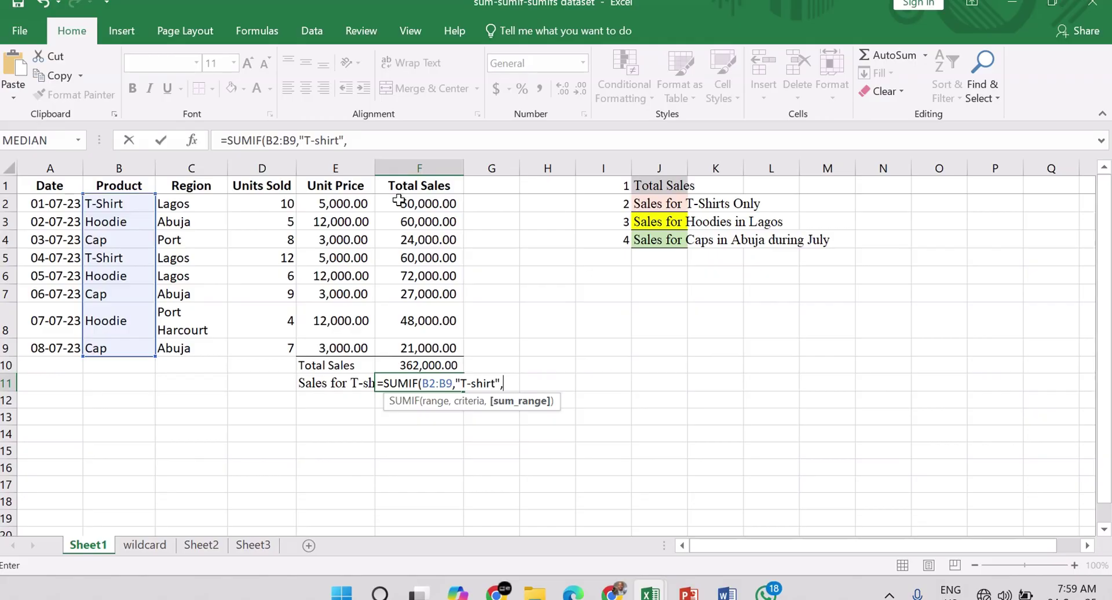
left_click_drag(398, 200, 435, 346)
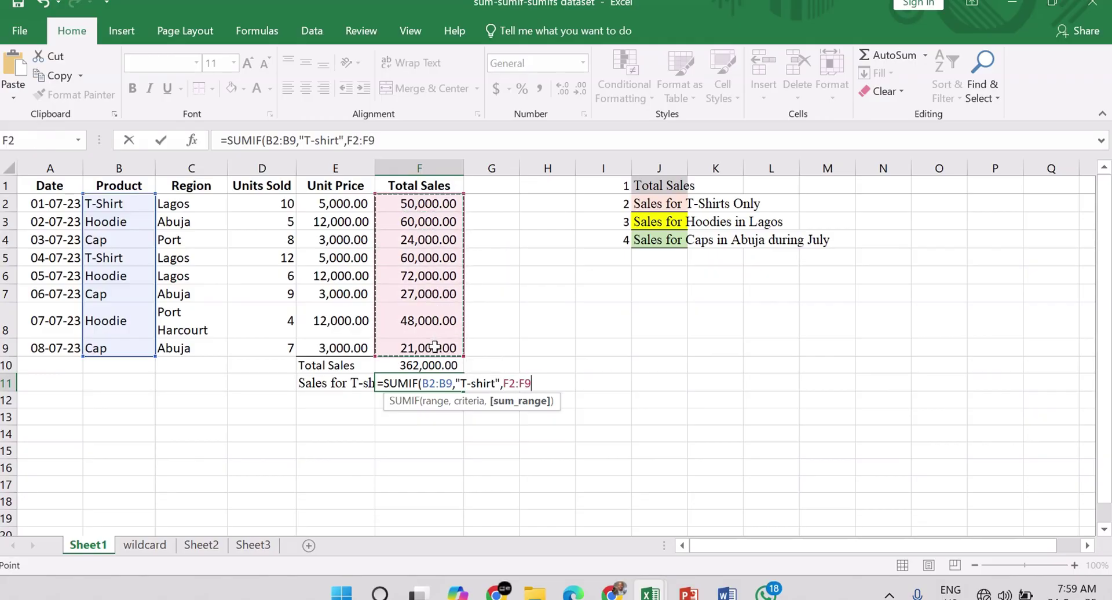
key("BackSpace")
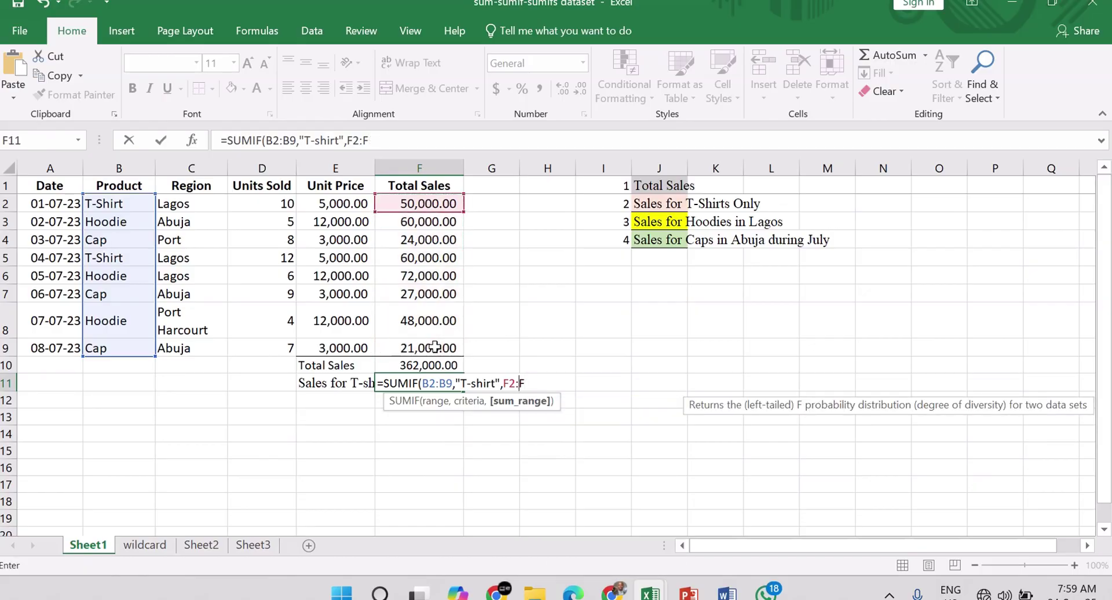
key("BackSpace")
key("BackSpace")
key("BackSpace")
key("BackSpace")
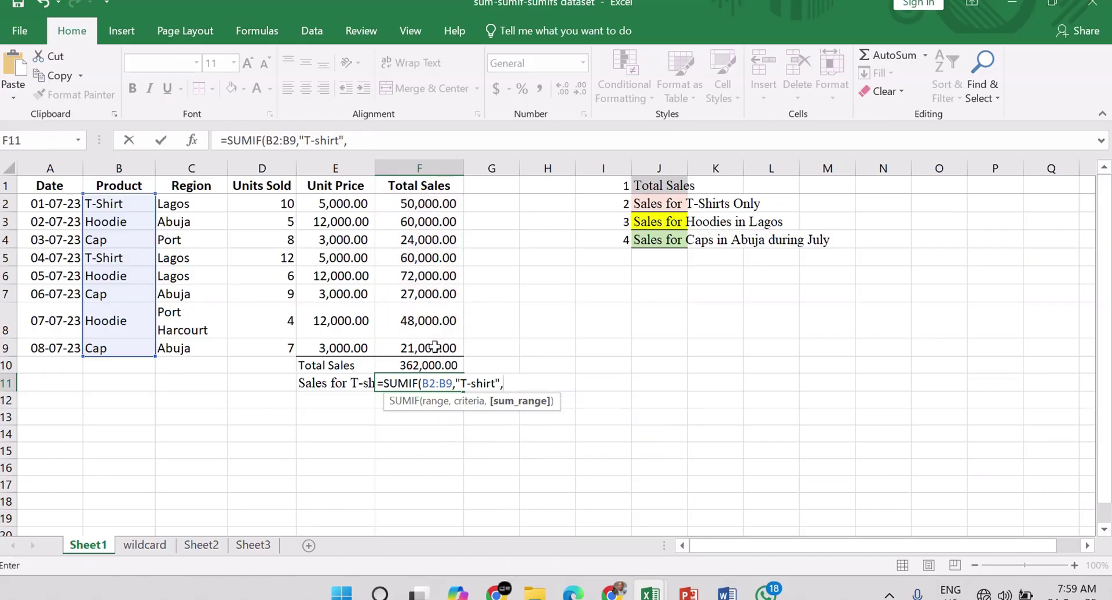
Step: Complete the SUMIF formula in F11 with F2:F9 as the sum range and commit it
type("F2")
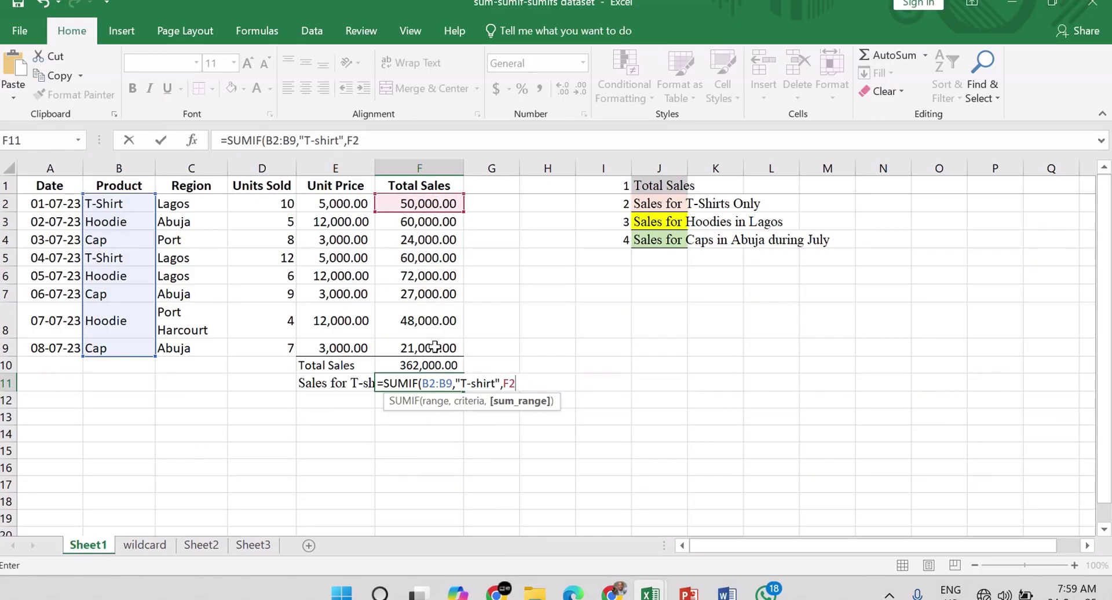
type(":F9")
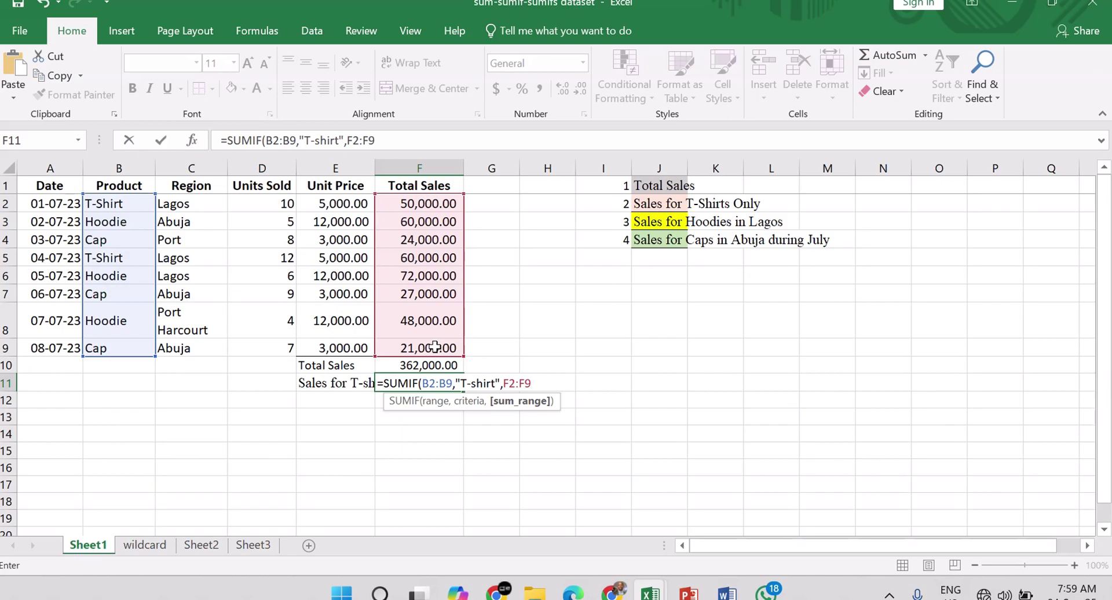
type(")")
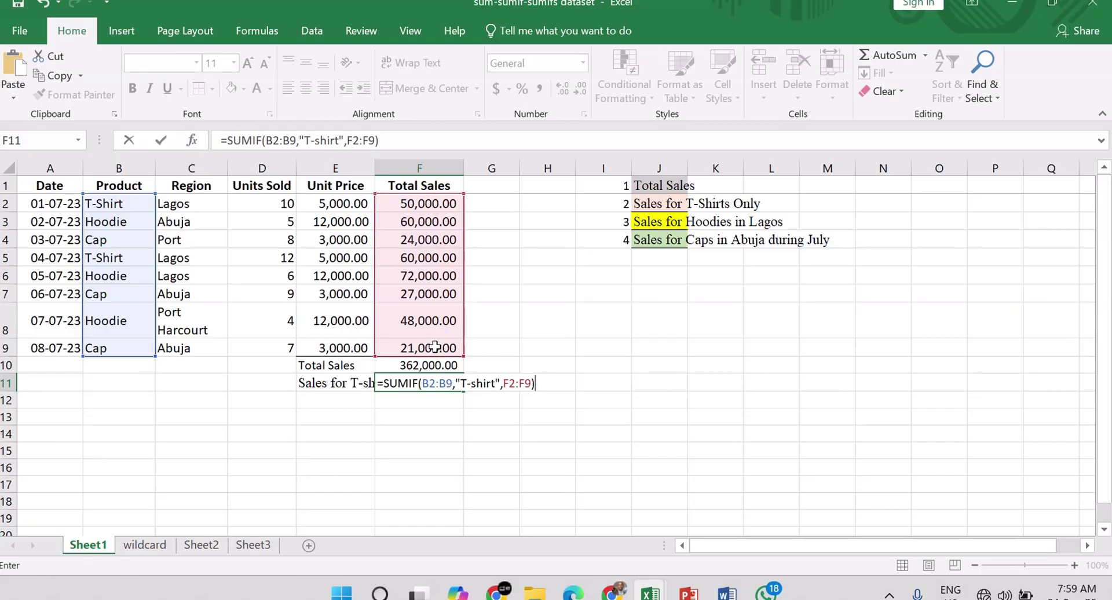
key("Return")
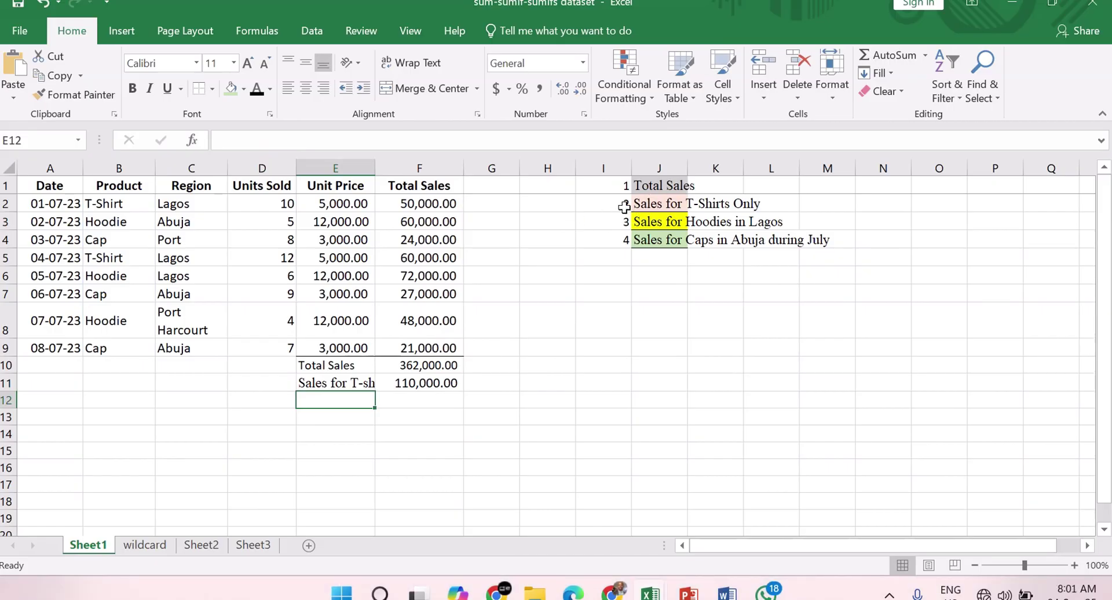
left_click(624, 207)
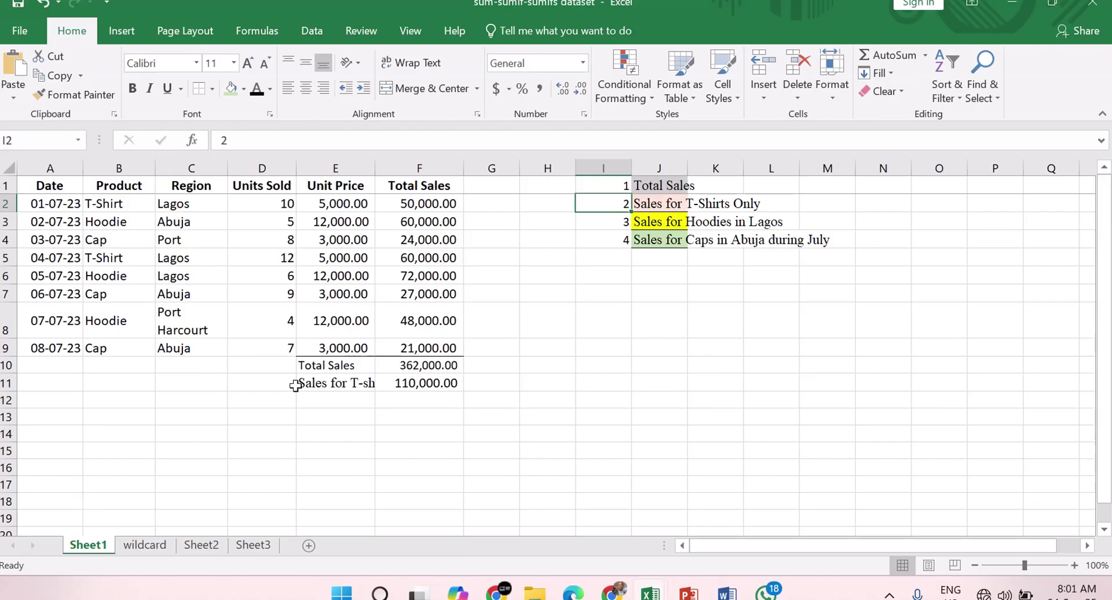
left_click_drag(303, 384, 394, 383)
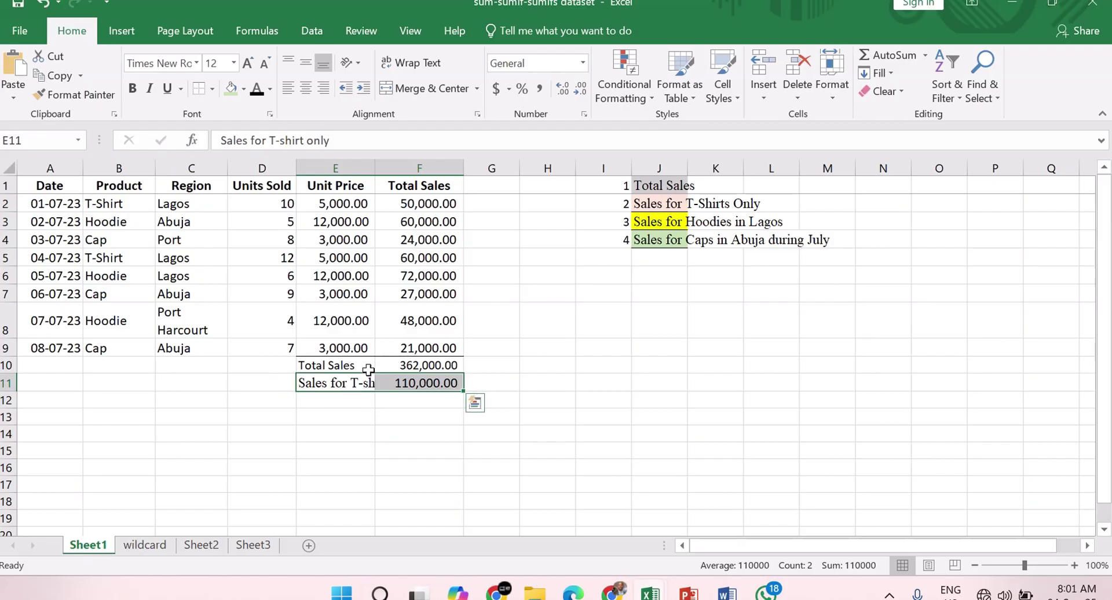
left_click(333, 403)
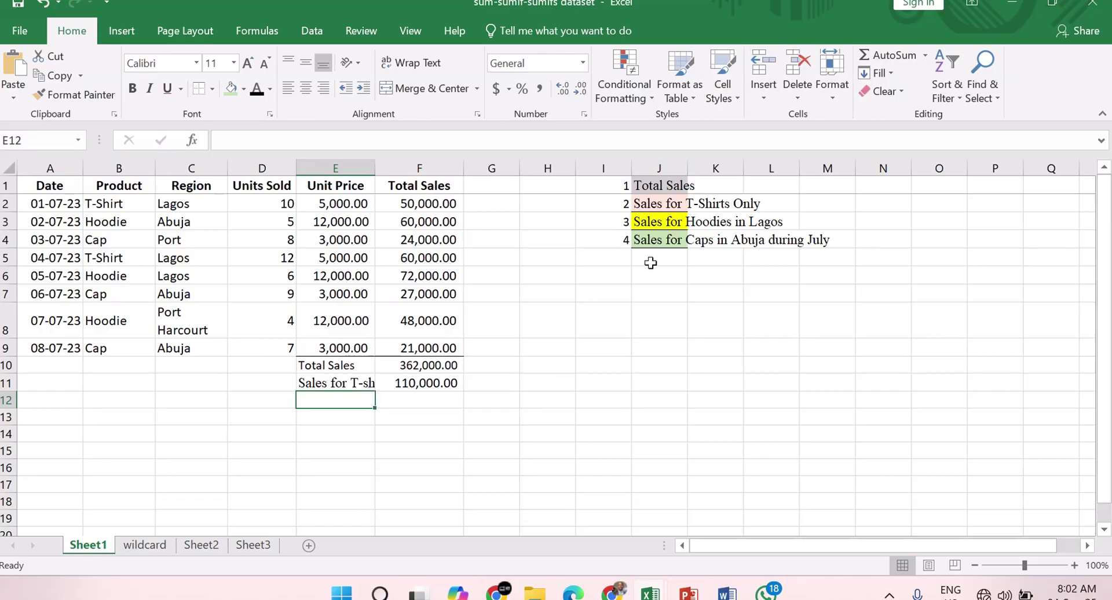
left_click(662, 283)
left_click(663, 293)
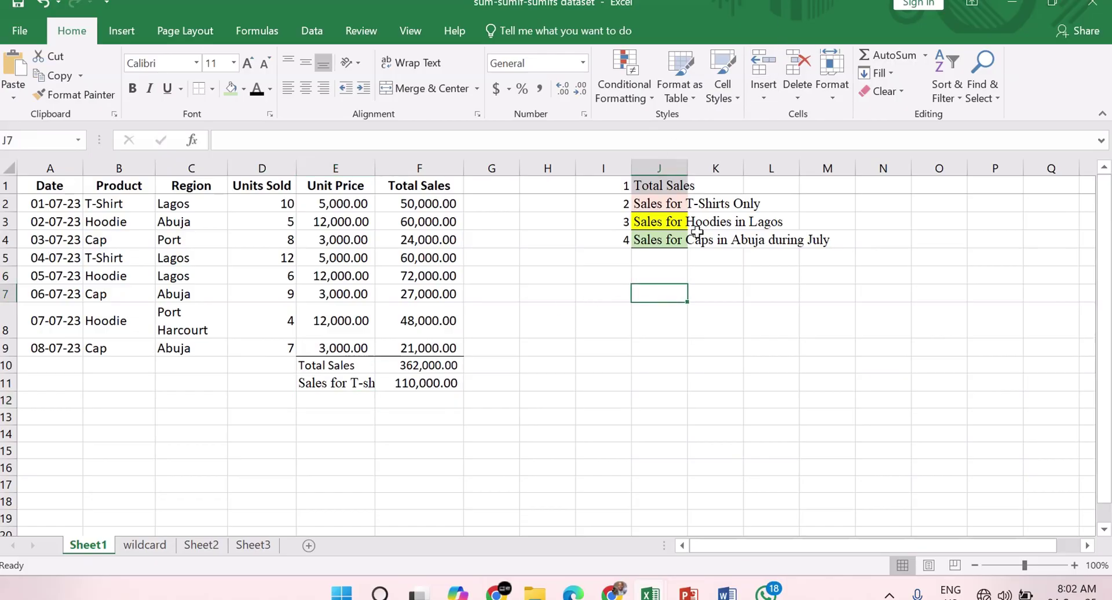
type("SUMIFS")
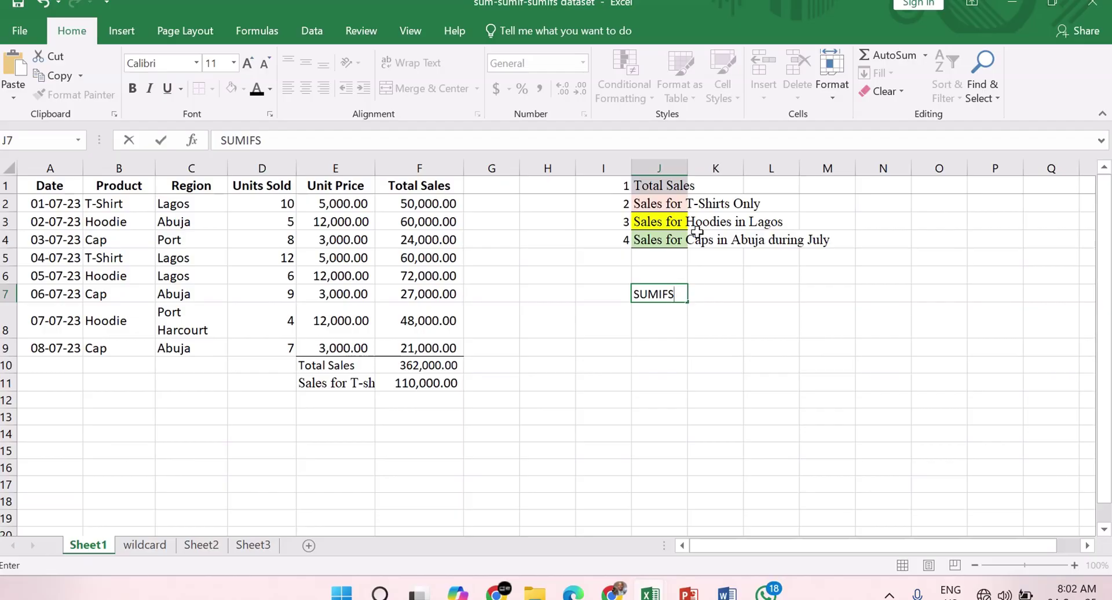
key("BackSpace")
key("BackSpace")
key("BackSpace")
key("BackSpace")
key("BackSpace")
key("BackSpace")
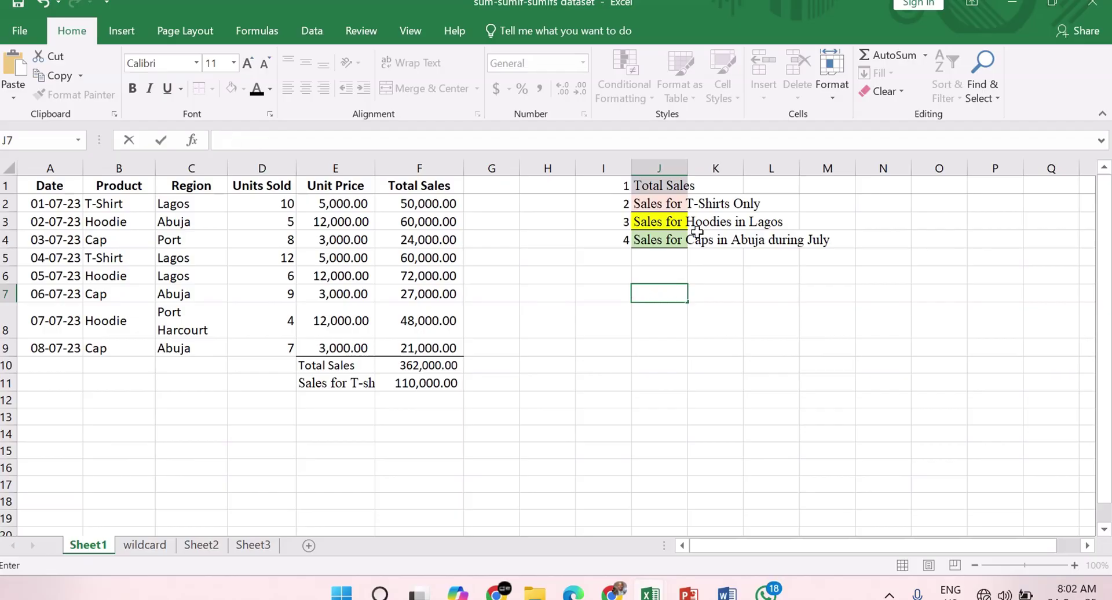
Step: Enter the label "Sales of Hoodies in Lagos" in cell E12
left_click(325, 401)
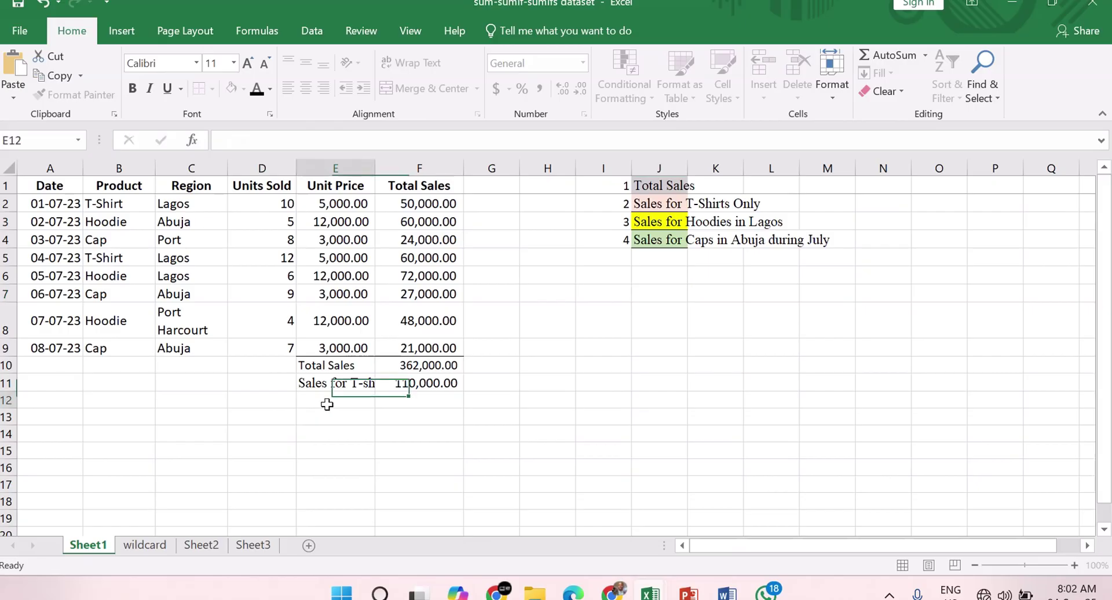
type("SA")
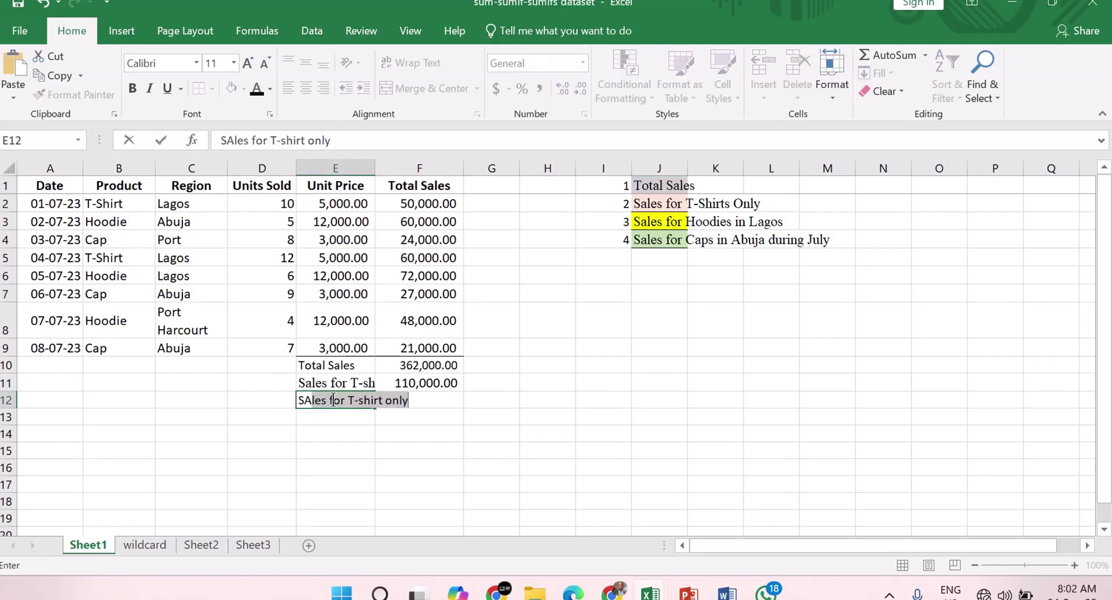
key("Delete")
type("ales of Ho")
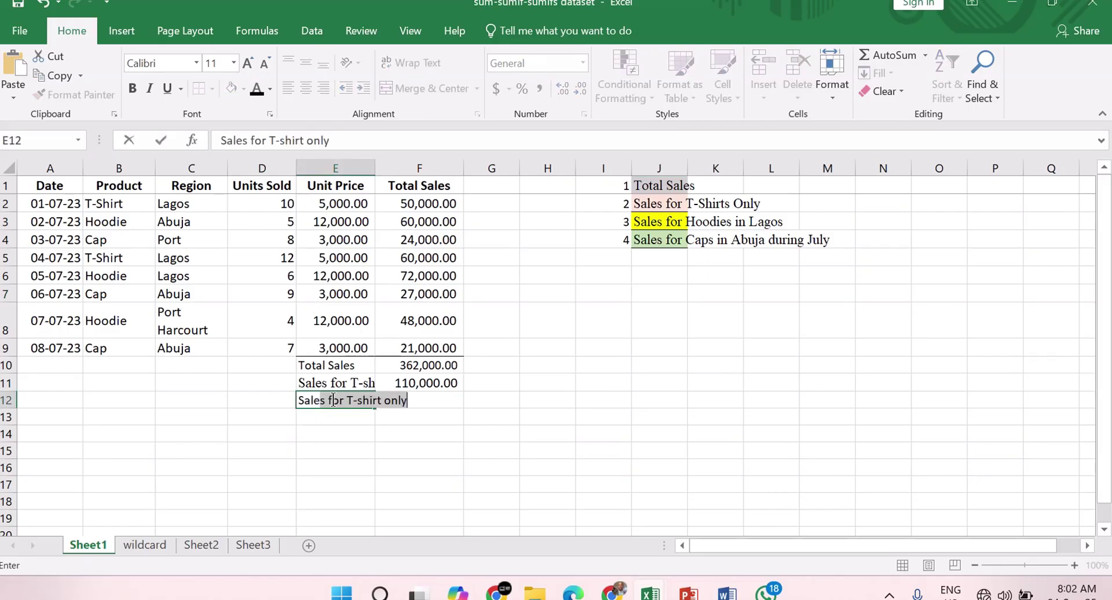
type("od")
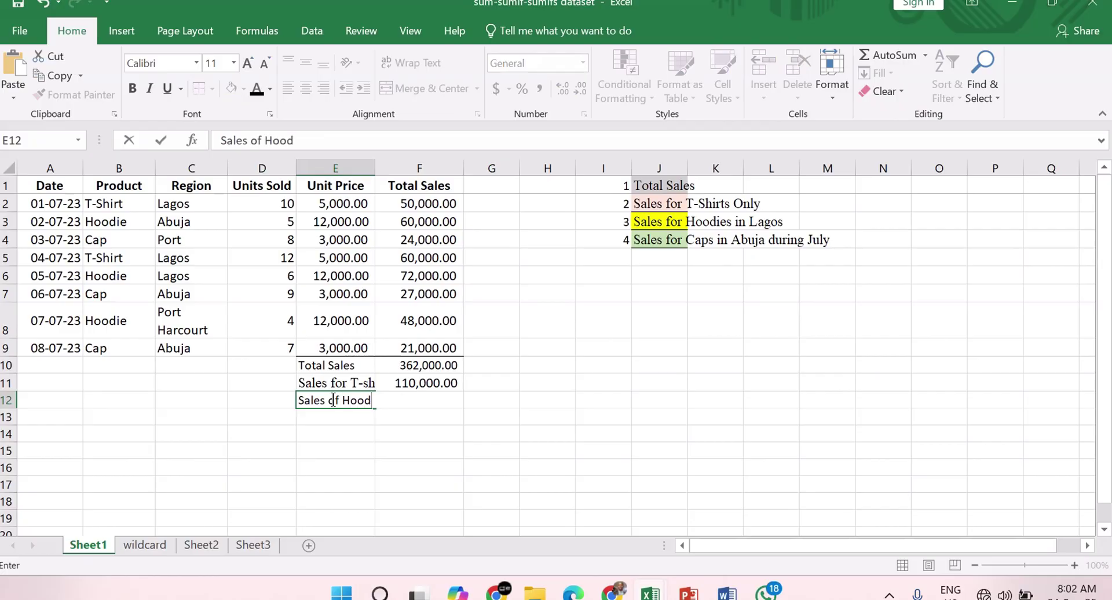
type("ies in Lagos")
key("Tab")
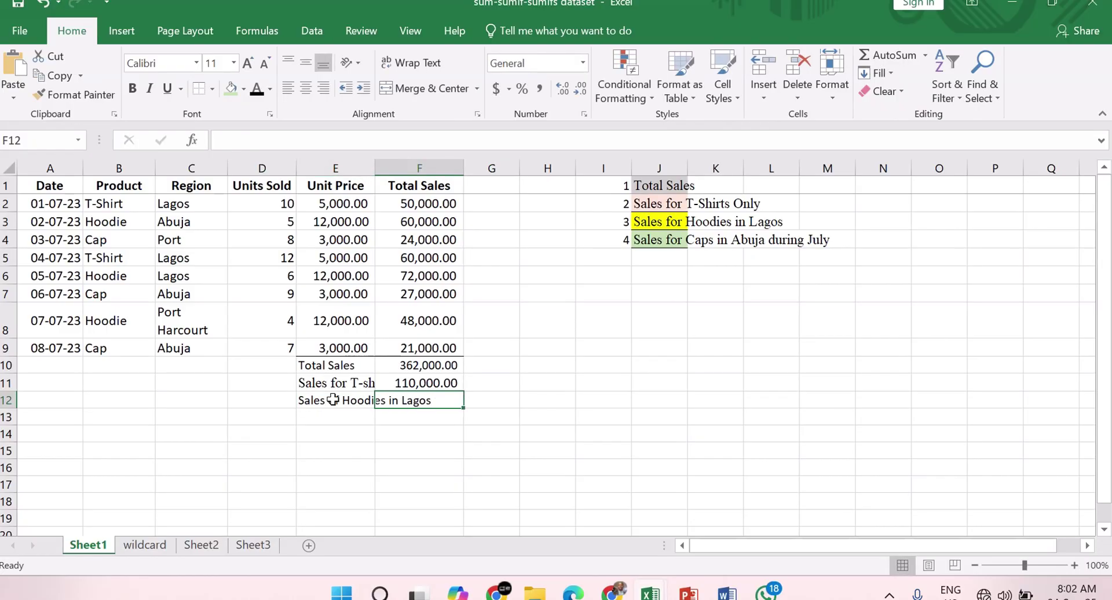
Step: Start a SUMIFS formula in F12 with sum range F2:F9, first criteria range B2:B9 and the criterion "Hoodies"
type("=")
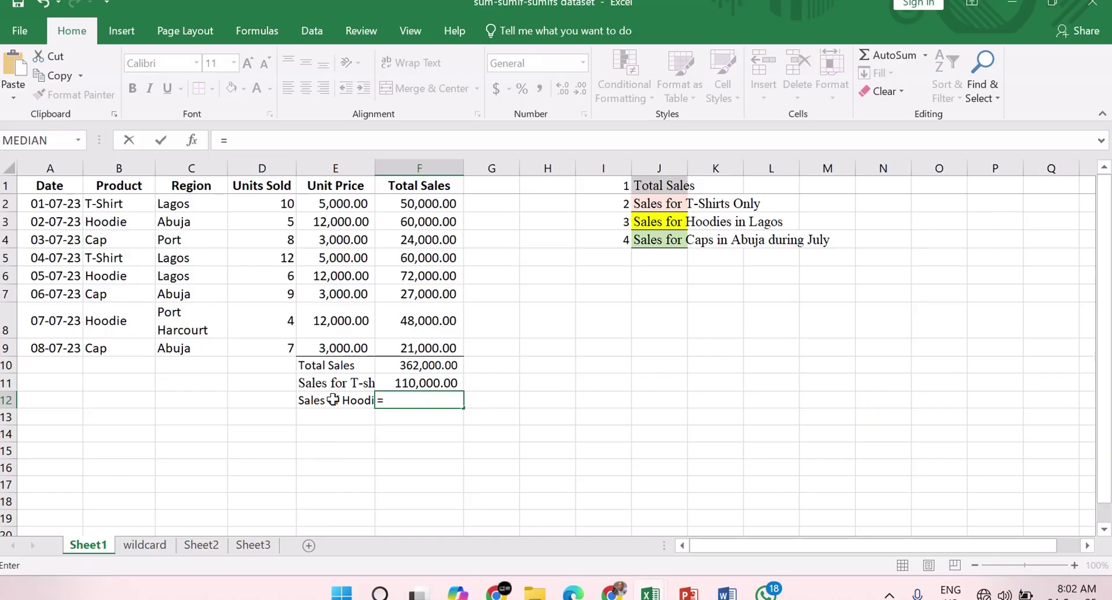
type("sumifs")
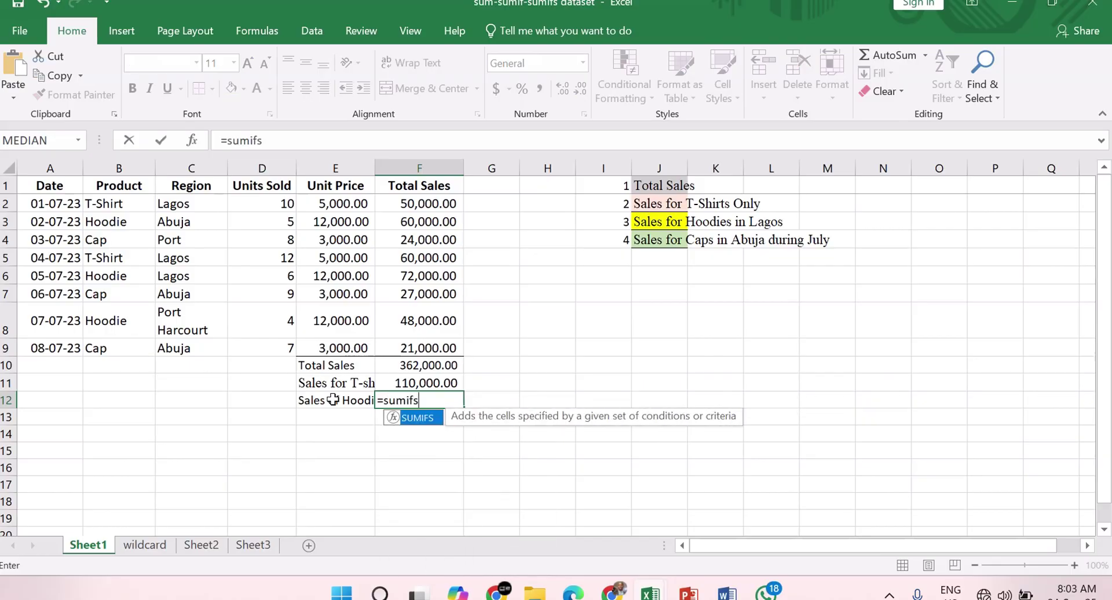
type("(")
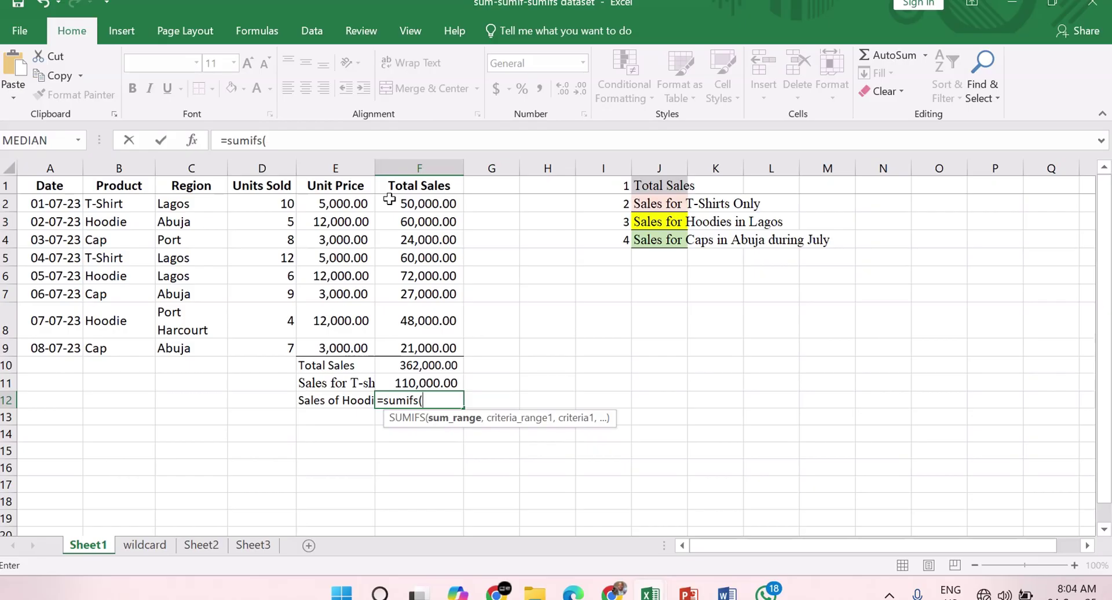
left_click_drag(389, 199, 434, 346)
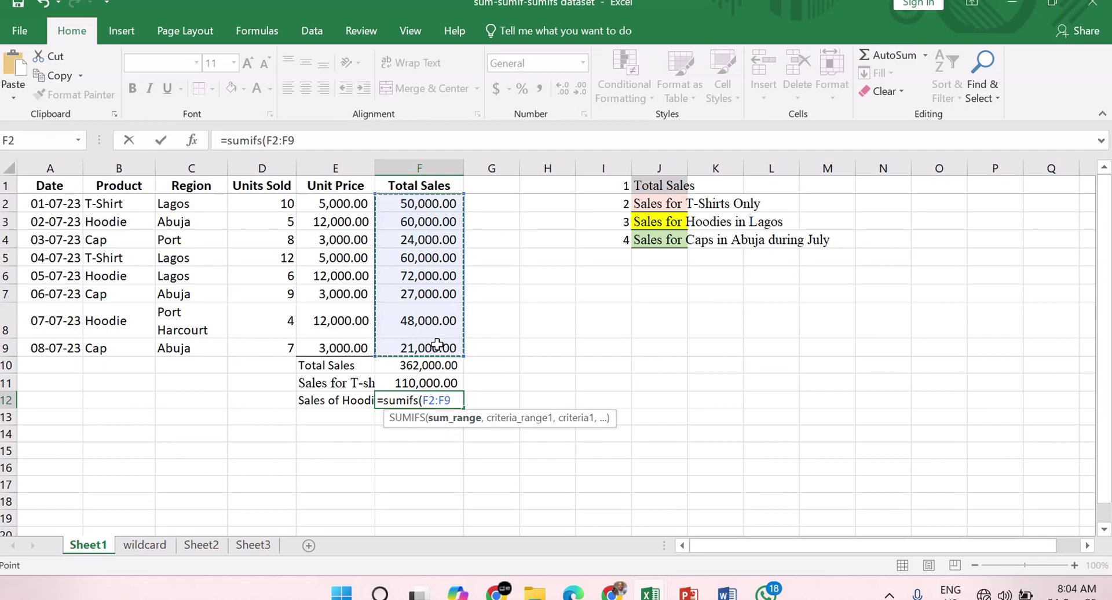
type(",")
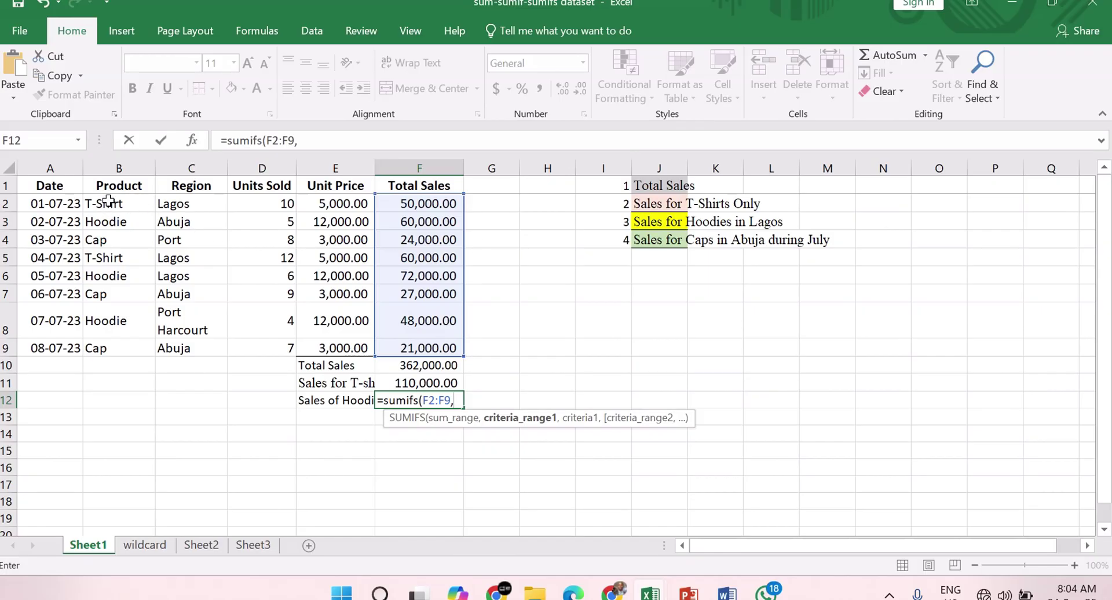
left_click_drag(109, 200, 114, 350)
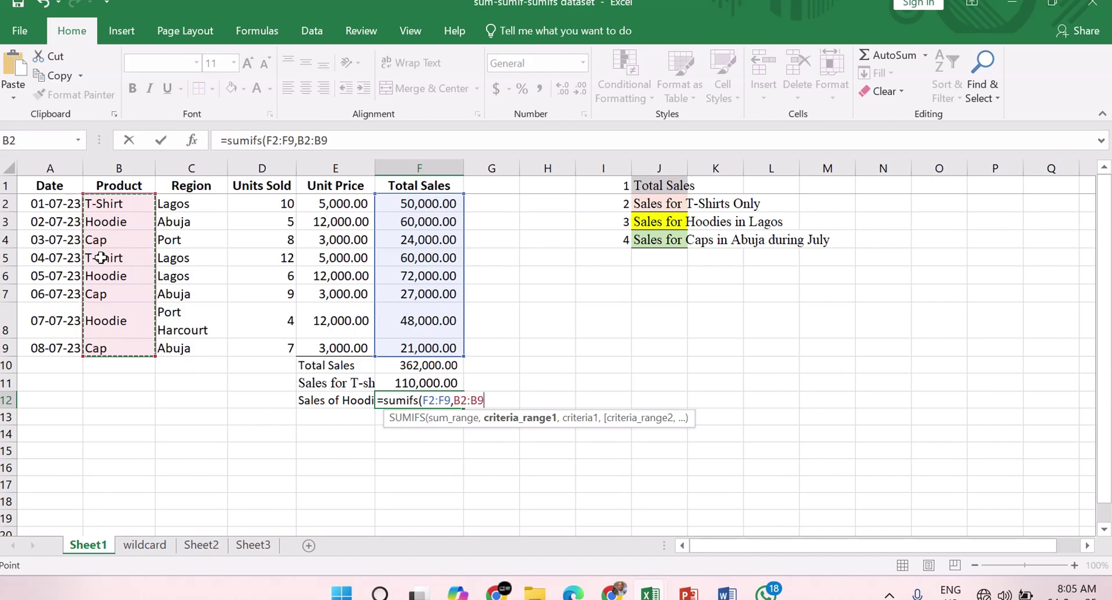
type(",")
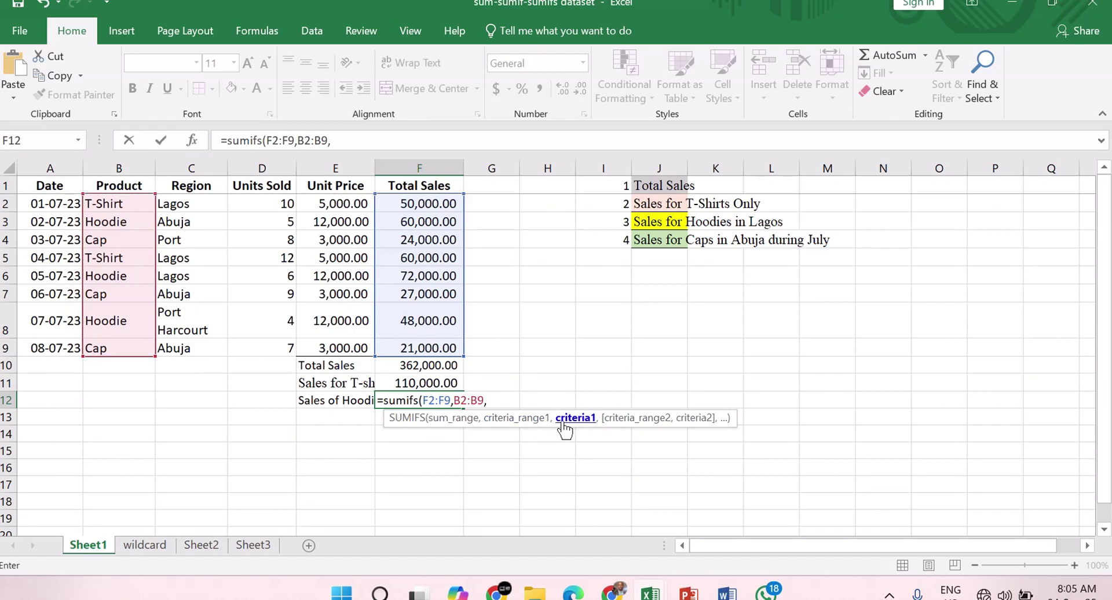
type("\"Hoodies")
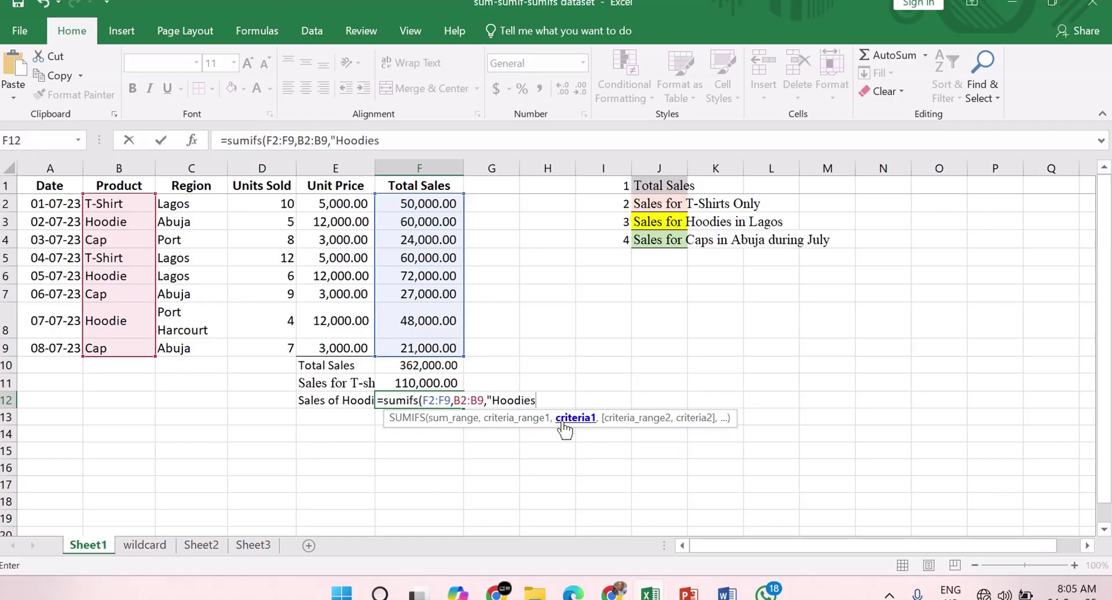
type("\",")
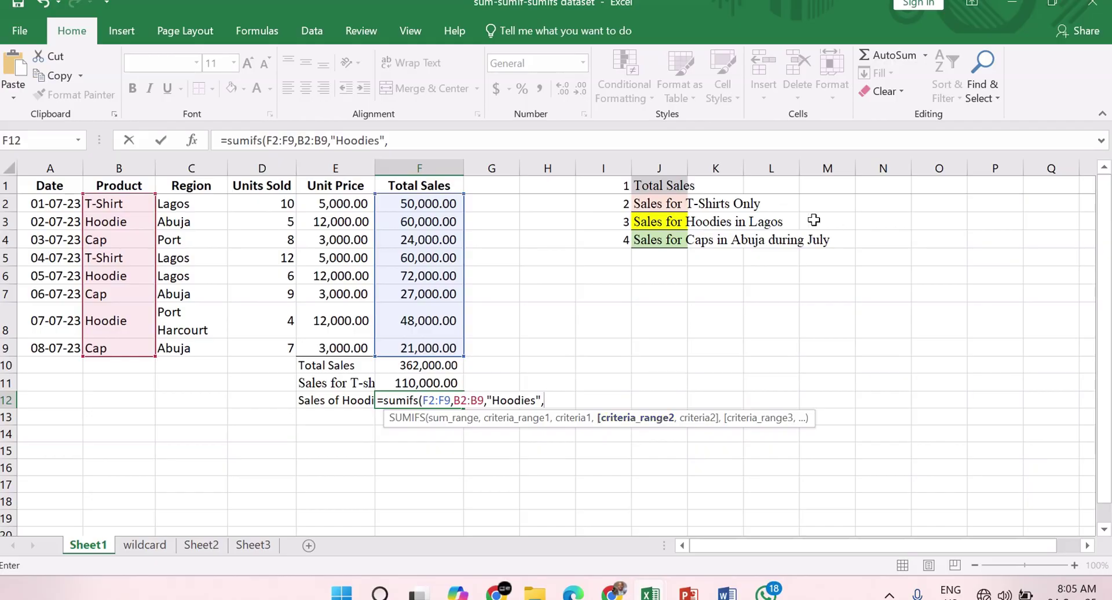
Step: Add C2:C9 as the second criteria range of the F12 formula, with the criterion "Lagos"
left_click_drag(186, 202, 202, 355)
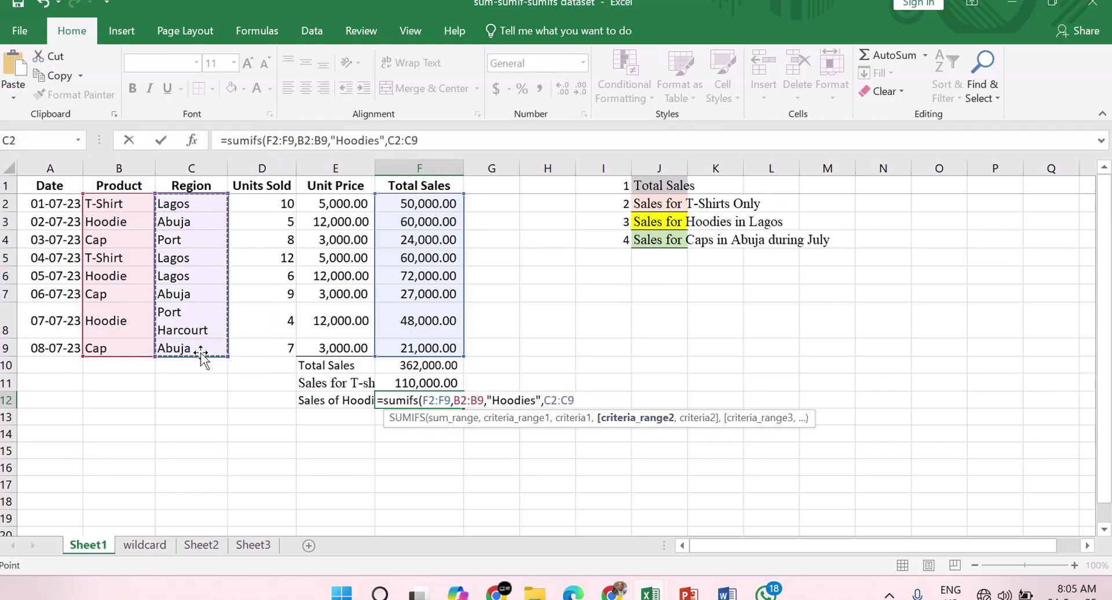
type(",")
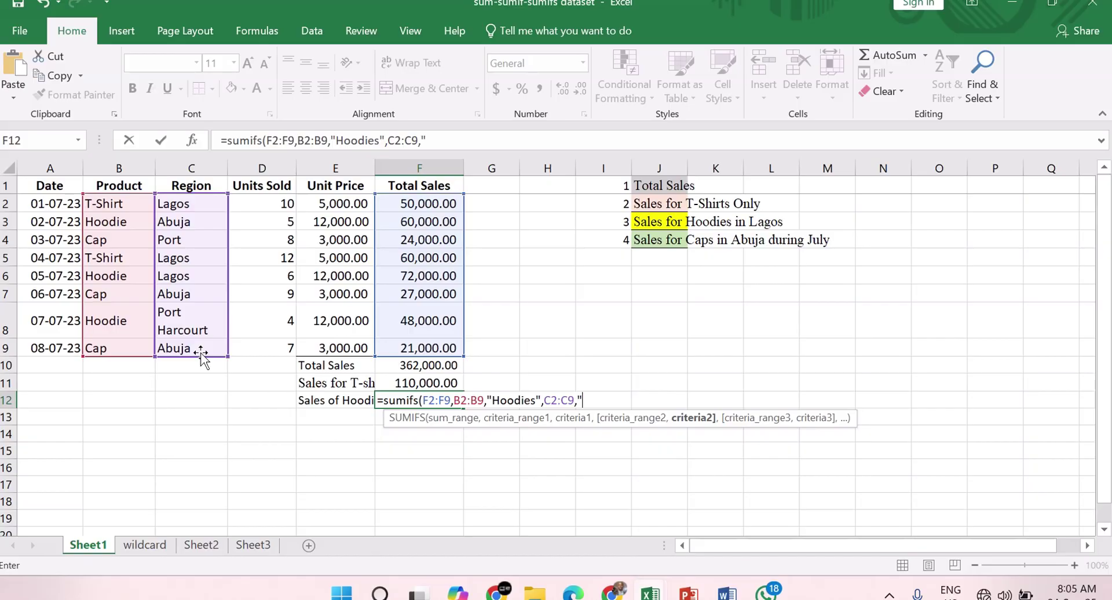
type("\"Lagos\"")
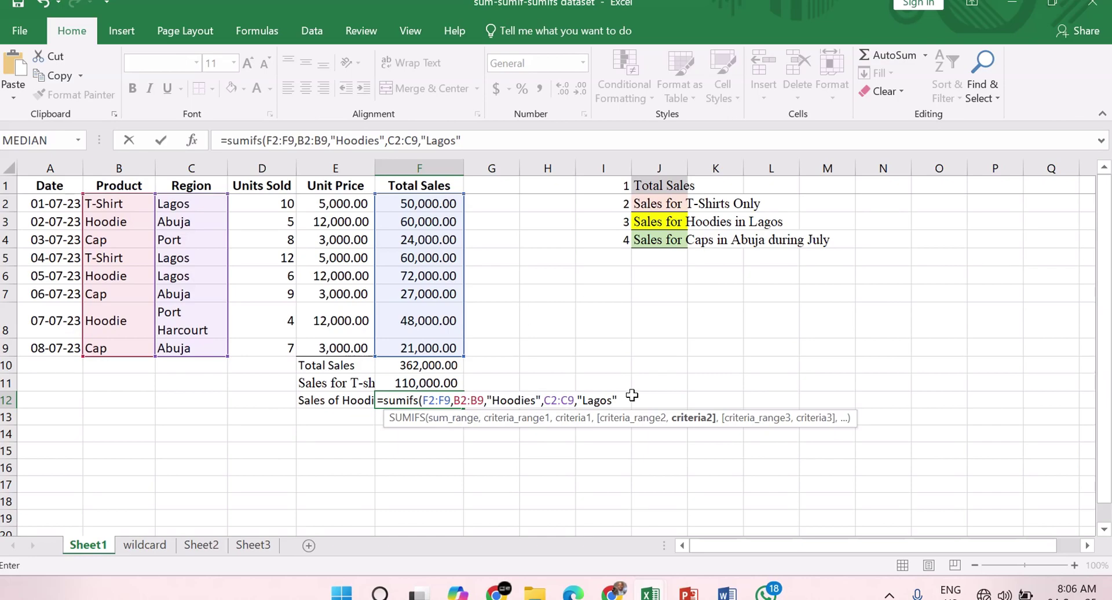
Step: Correct the product criterion in the F12 formula to "Hoodie", close the parenthesis and commit the formula
left_click(373, 139)
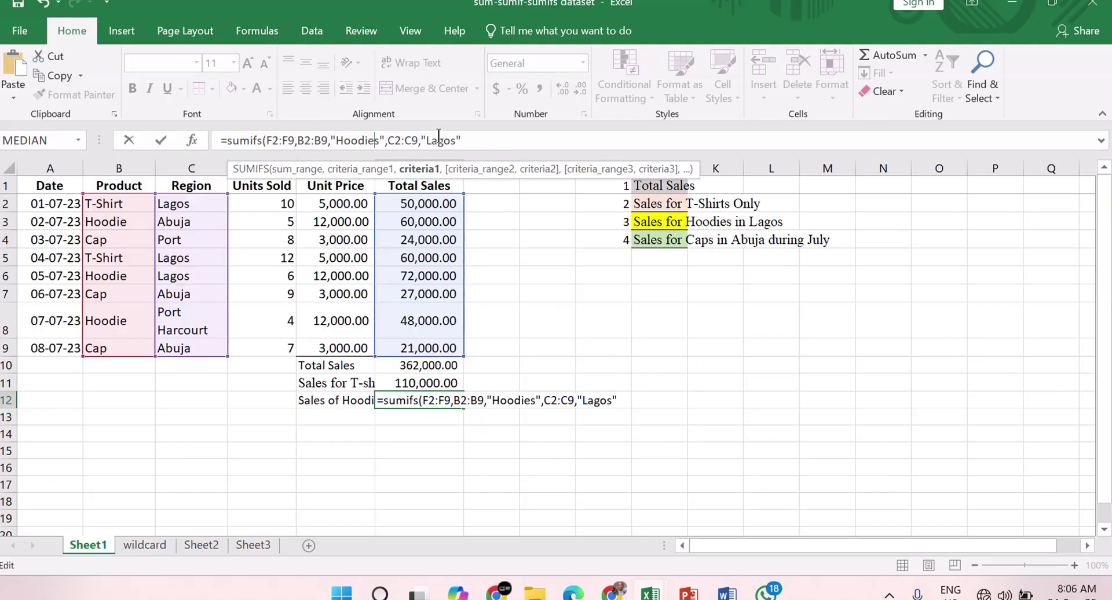
key("BackSpace")
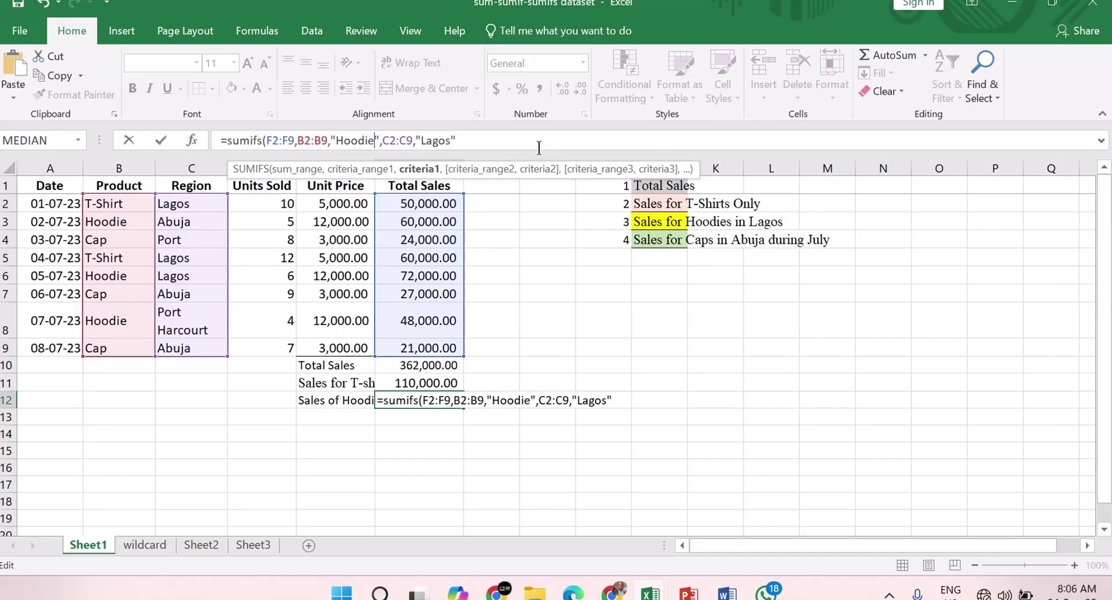
left_click(505, 139)
type(")")
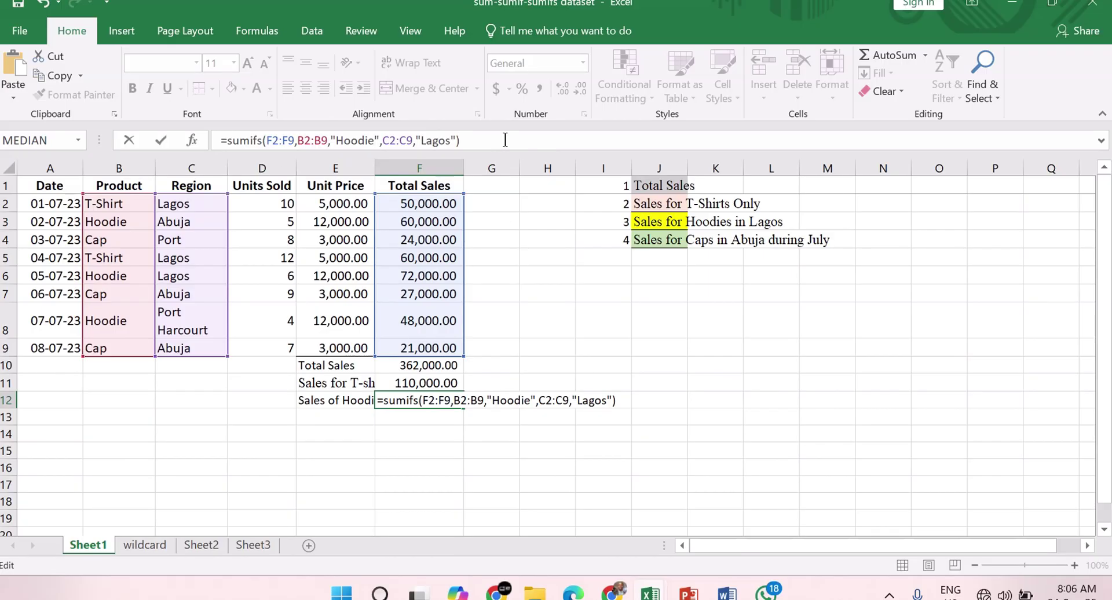
key("Return")
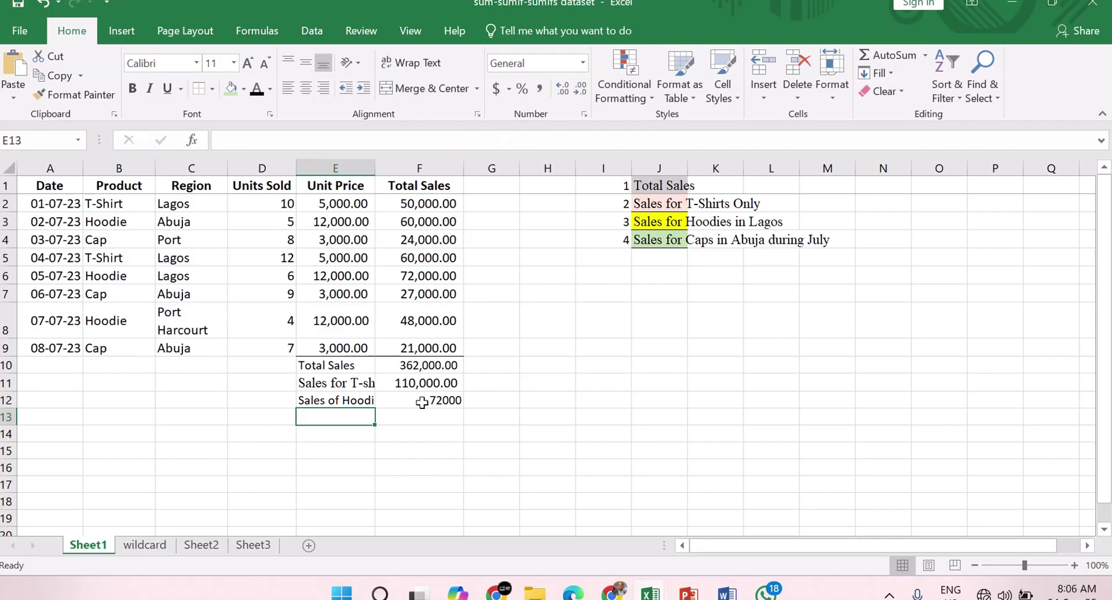
Step: Wrap the text of the labels in E12 and E11, and apply comma style to the result in F12
left_click(339, 399)
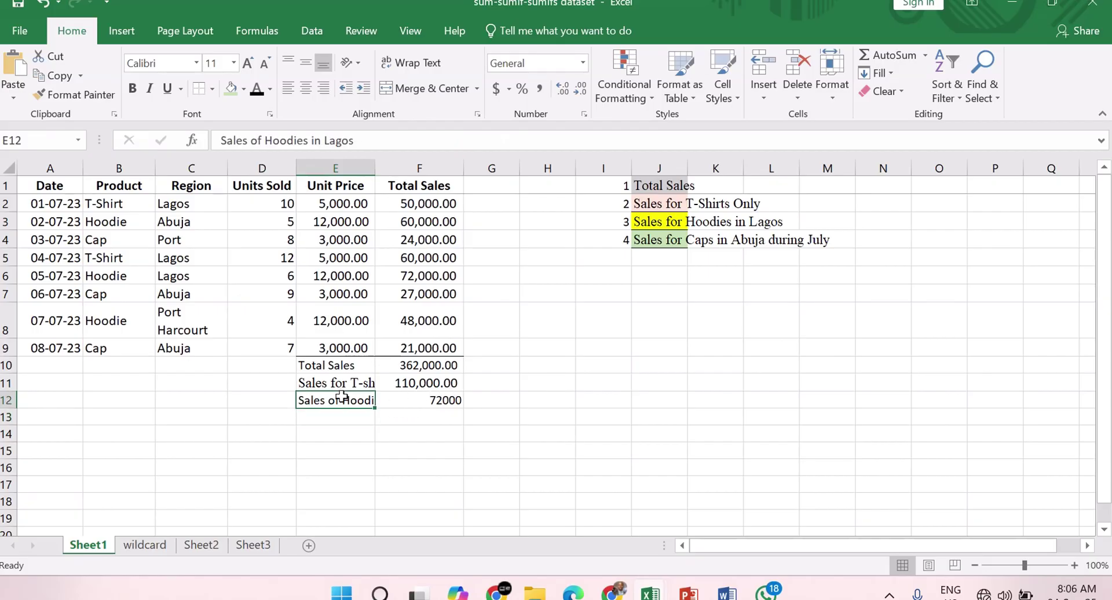
left_click(409, 63)
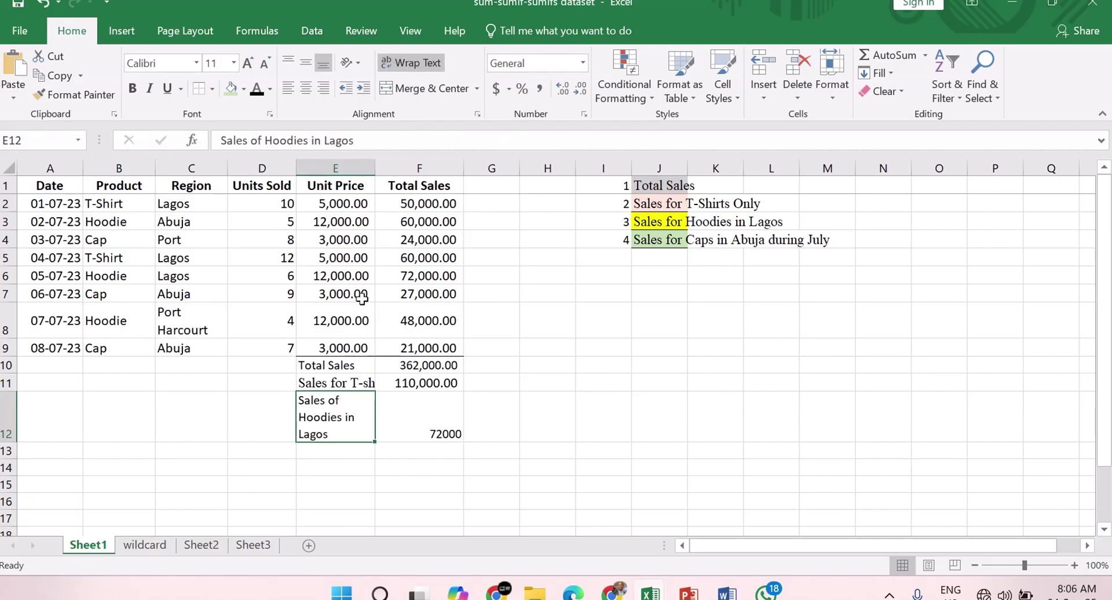
left_click(326, 381)
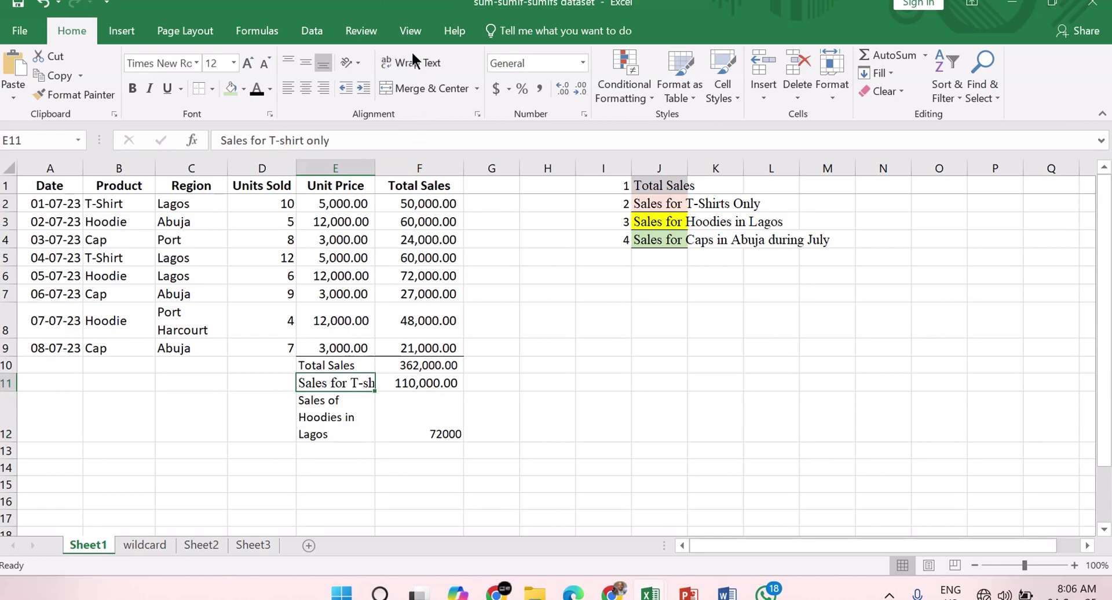
left_click(419, 67)
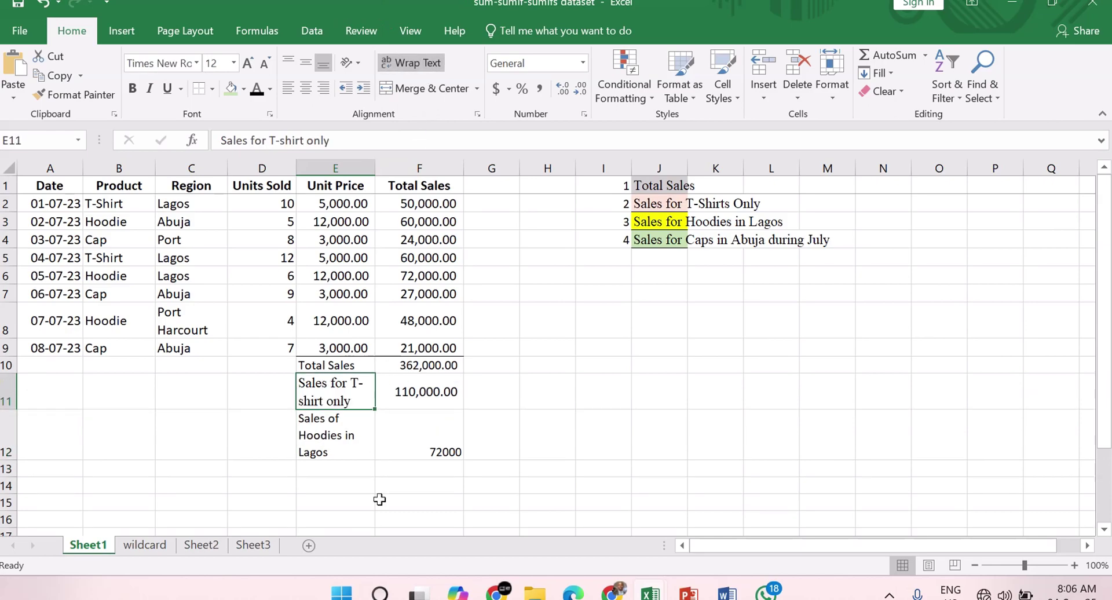
left_click(443, 430)
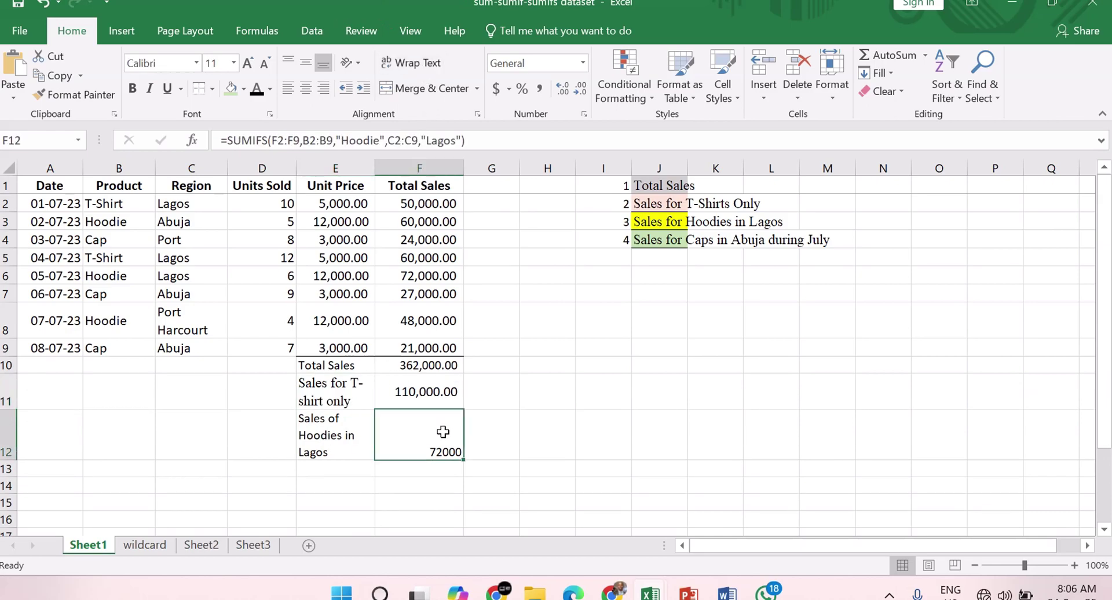
left_click(540, 89)
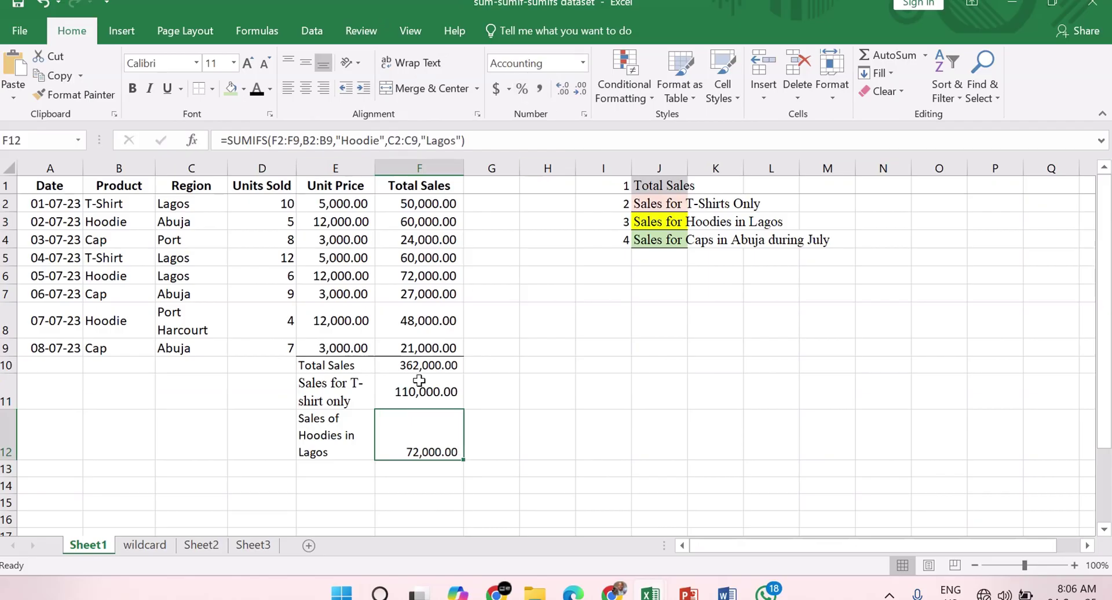
Step: Enter the label "sales for caps in Abuja during July" in cell E13
left_click(328, 469)
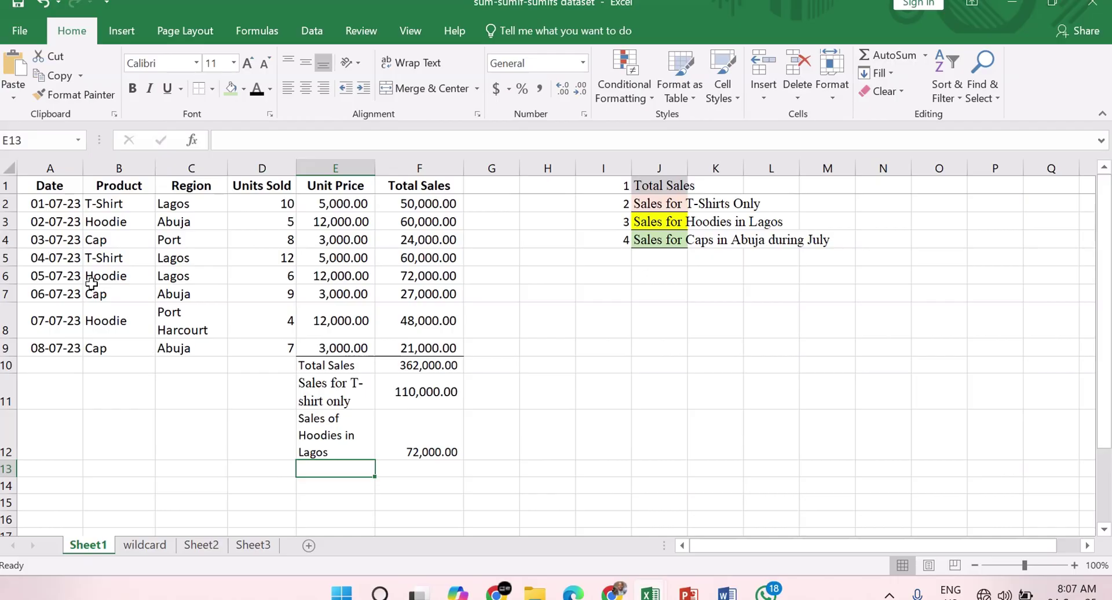
type("sales")
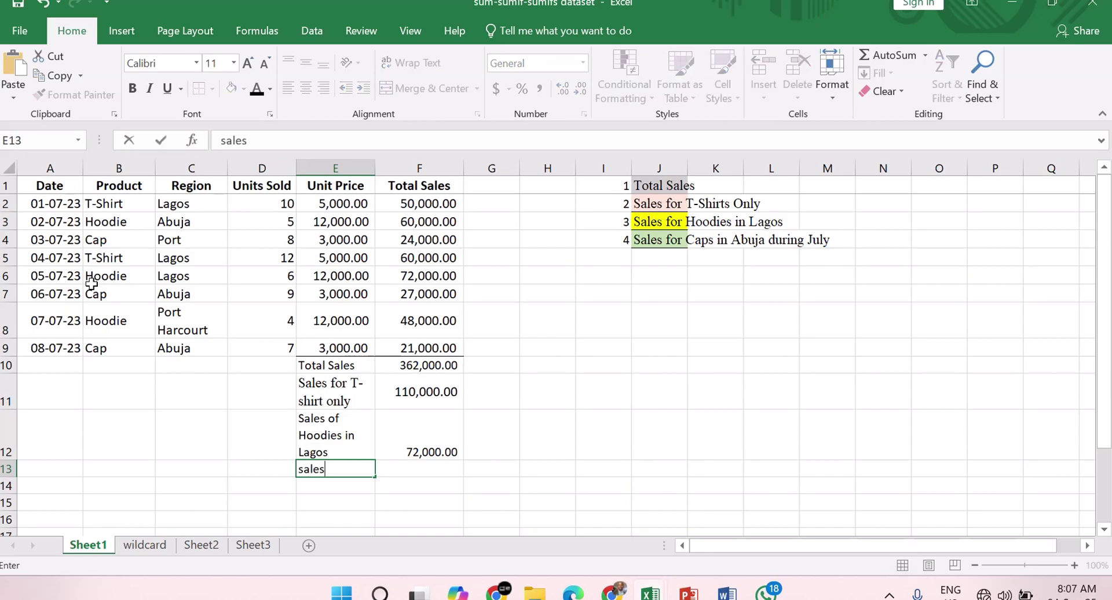
type(" for caps")
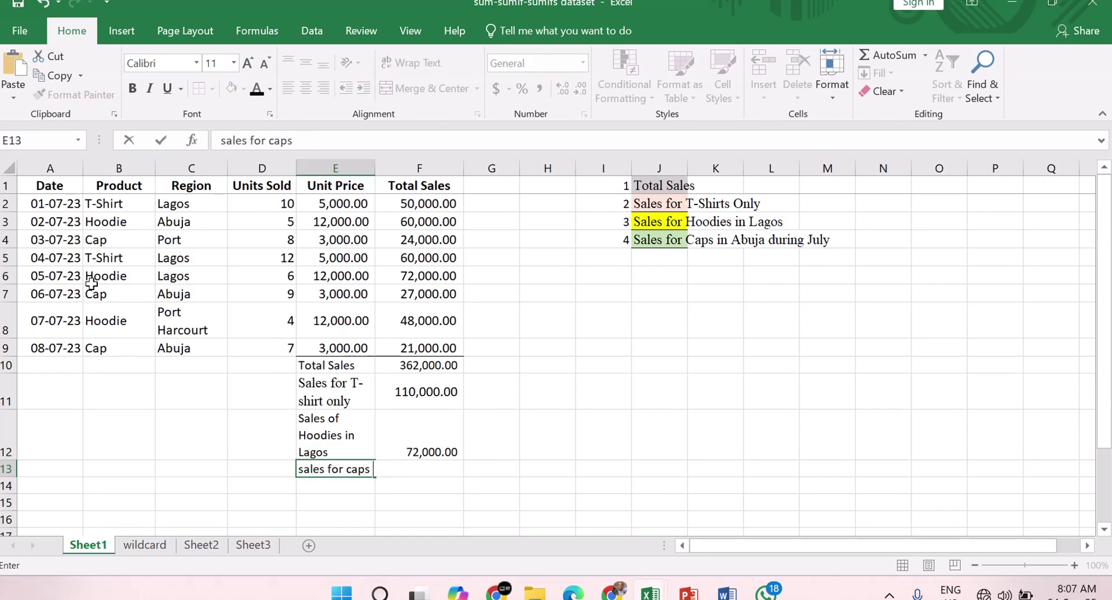
type(" in Abuja dur")
key("BackSpace")
key("BackSpace")
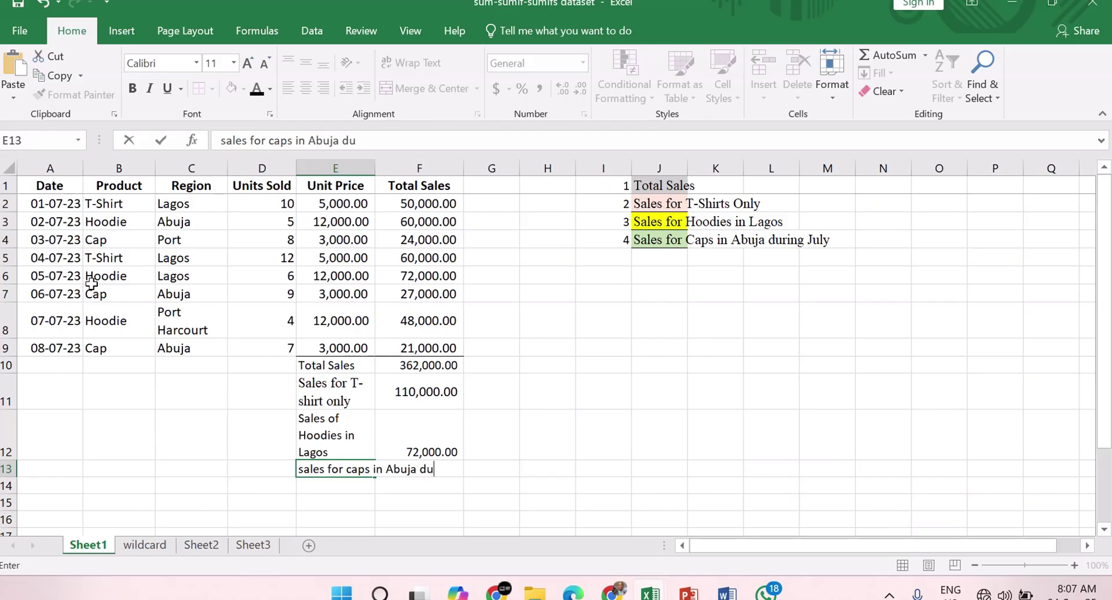
type("uring K")
key("BackSpace")
type("July")
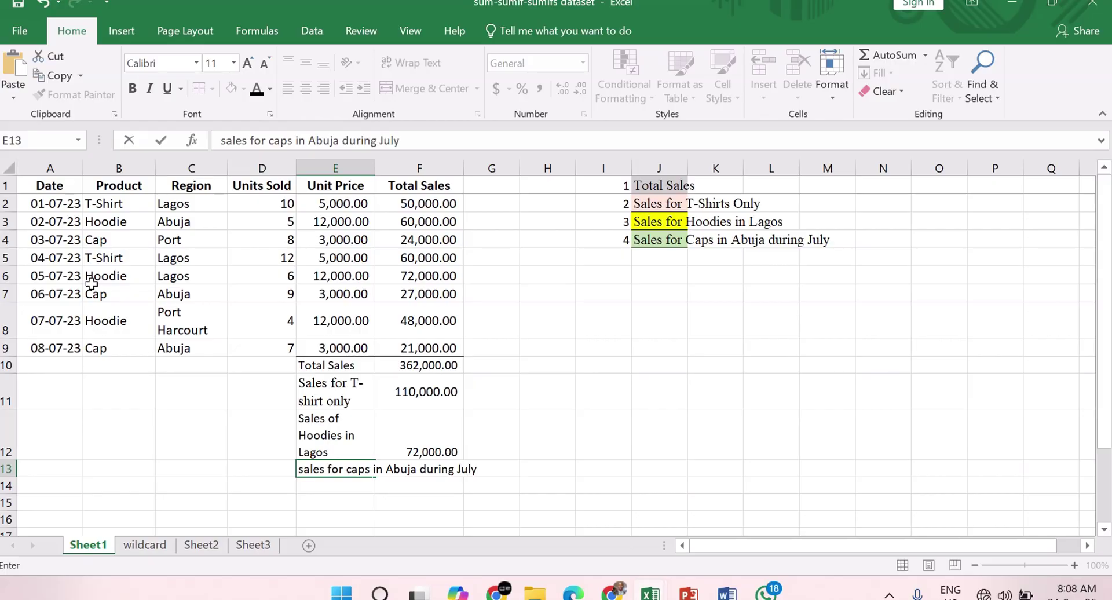
key("Tab")
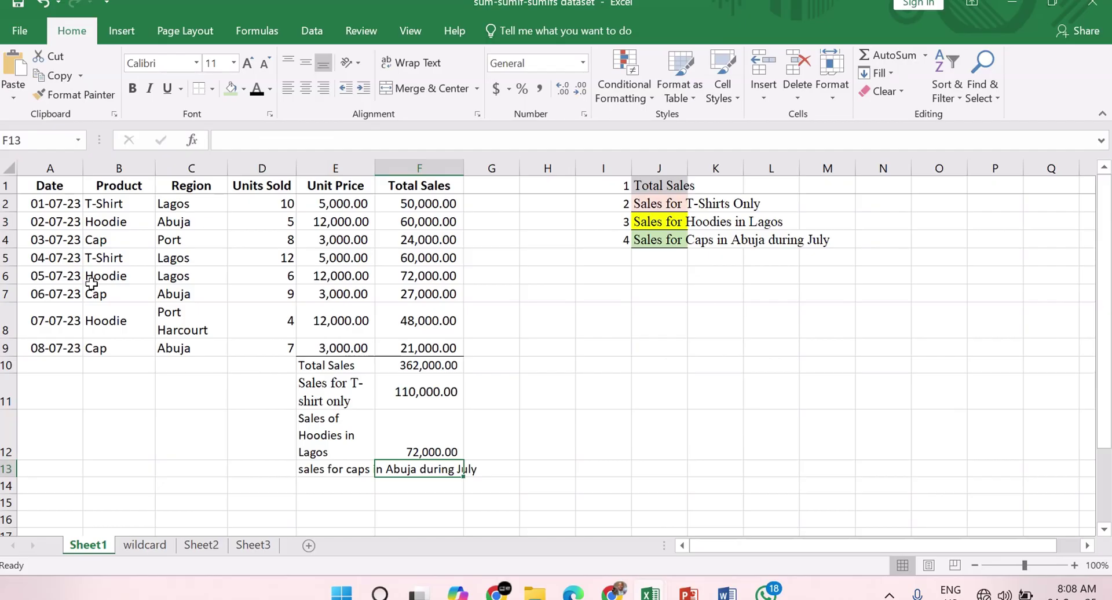
Step: Start a SUMIFS formula in F13 with sum range F2:F9, first criteria range B2:B9 and the criterion "Cap"
type("=")
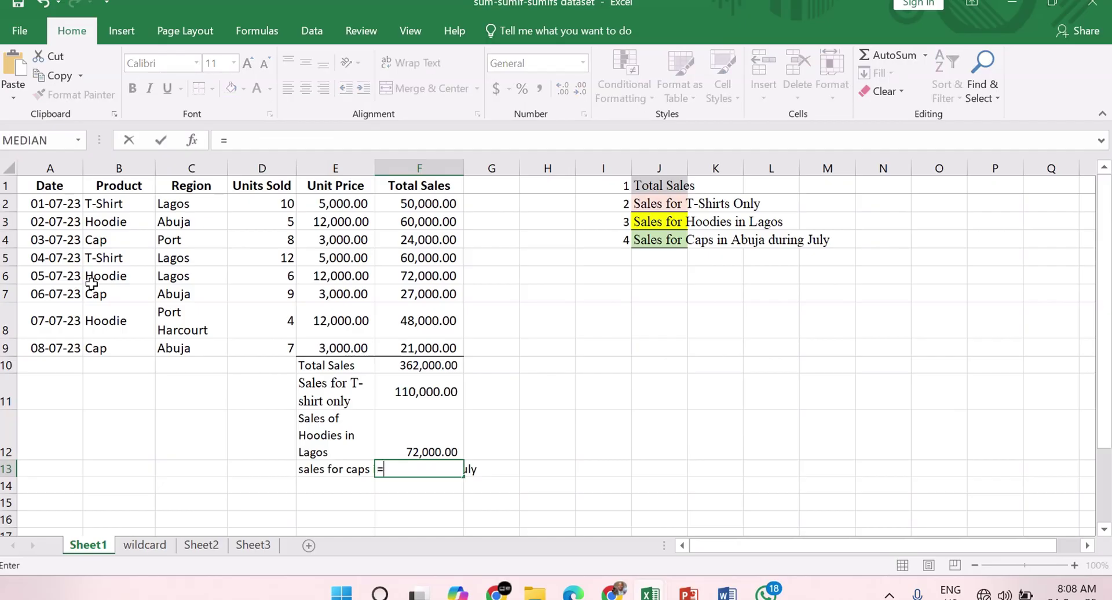
type("sumifs(")
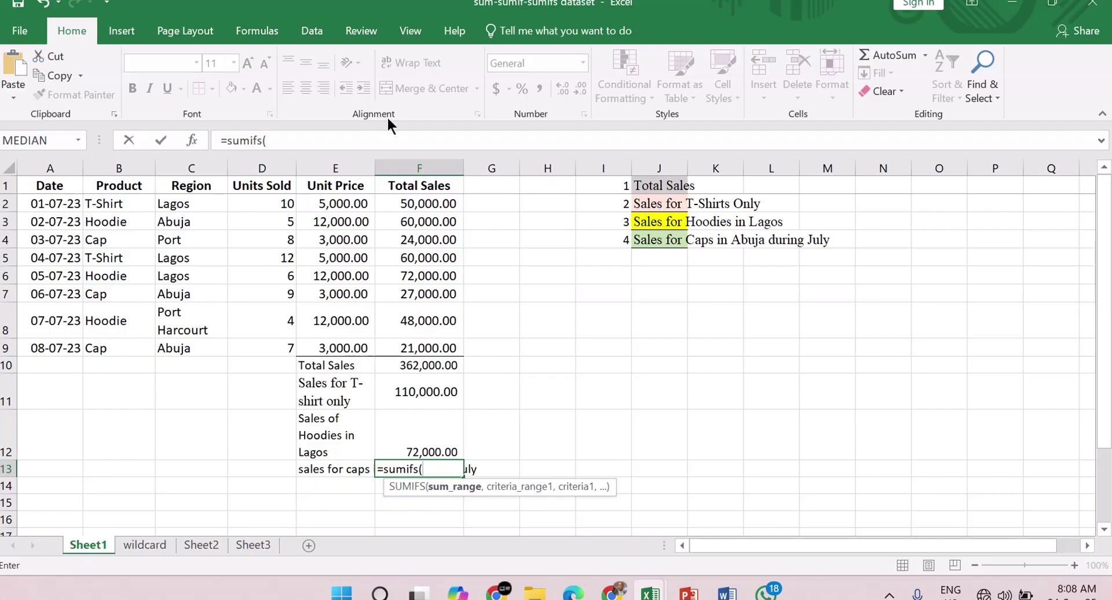
left_click_drag(402, 204, 444, 359)
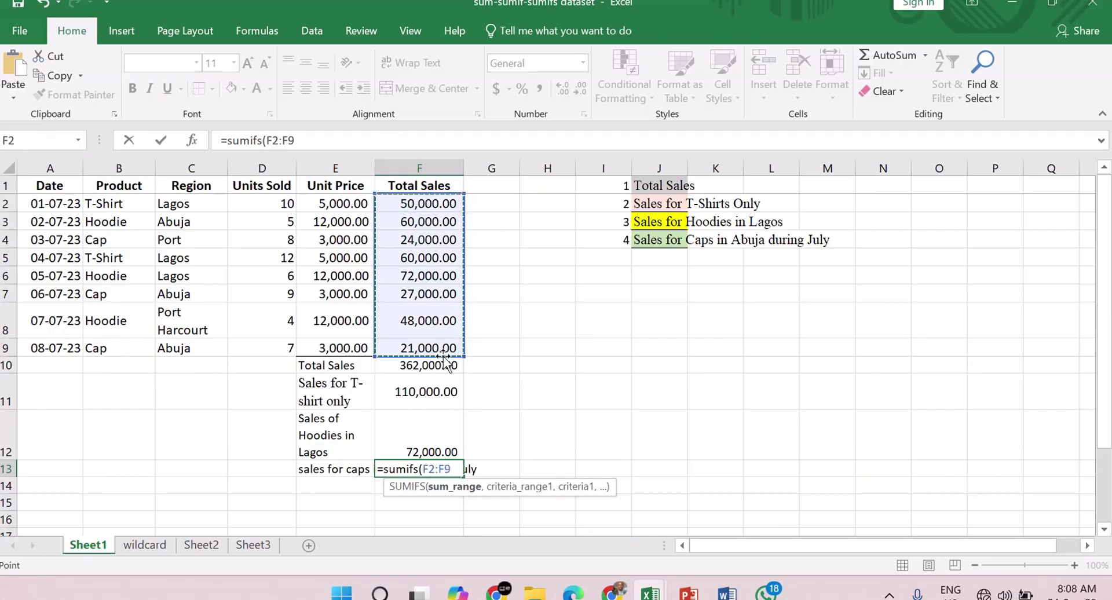
type(",")
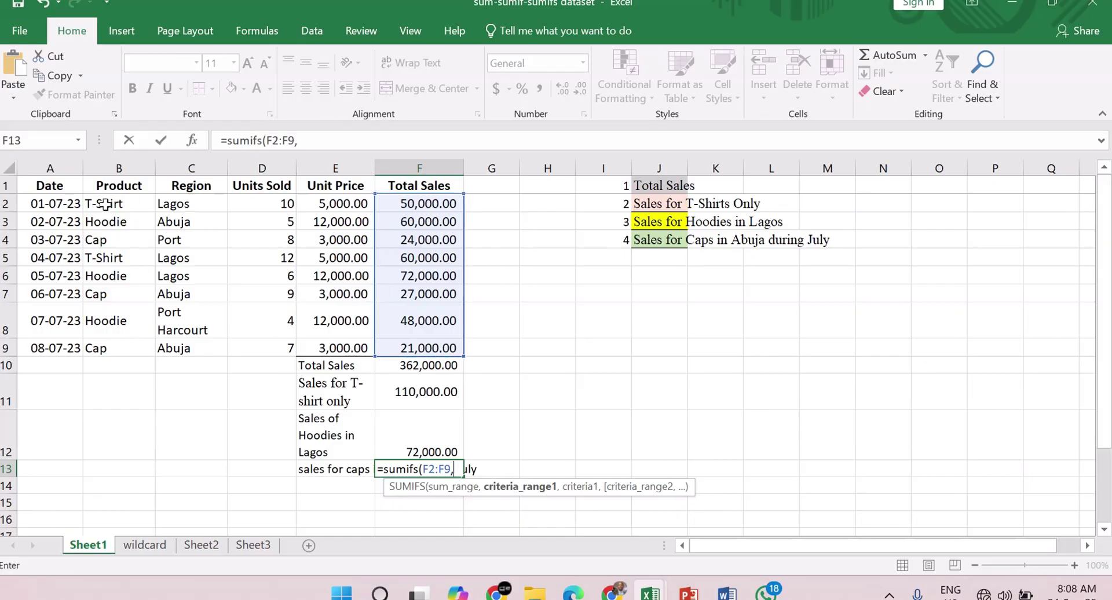
left_click_drag(110, 204, 109, 343)
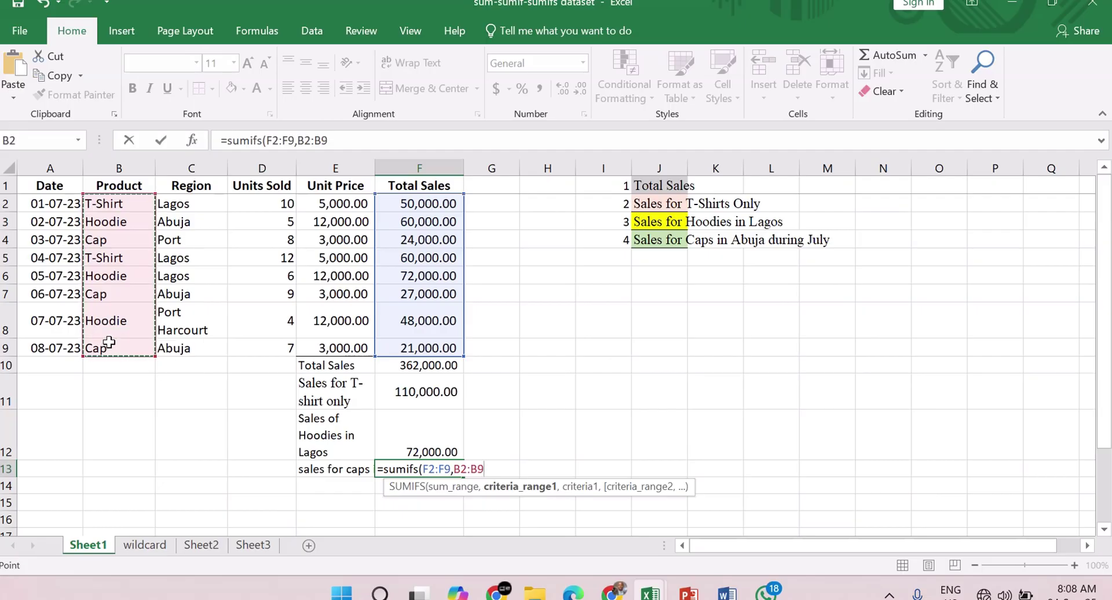
type(",")
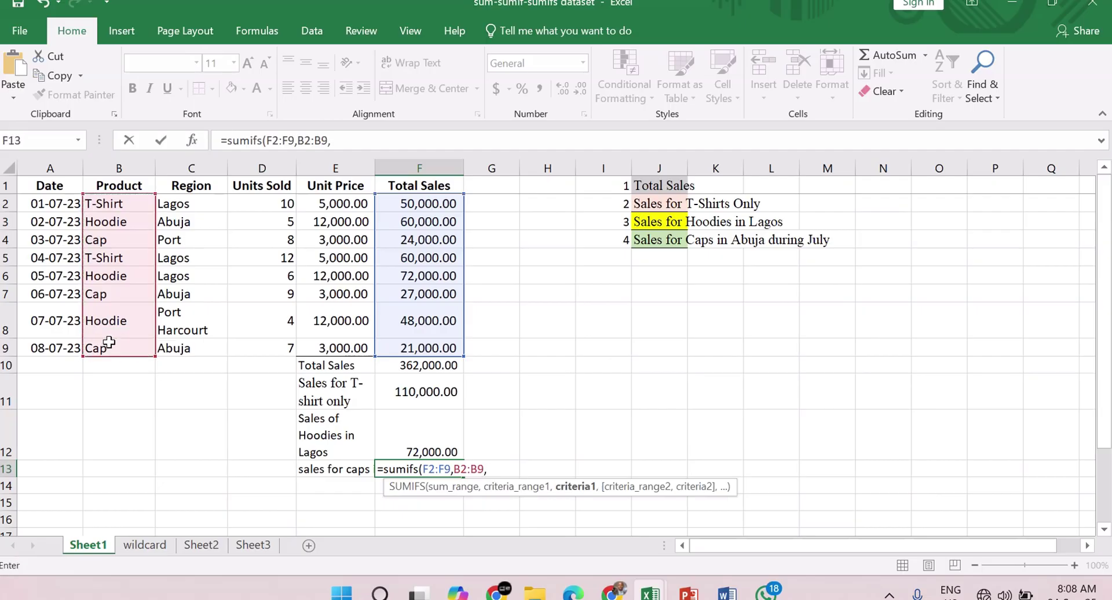
type("\"Cap'")
key("BackSpace")
type("\",")
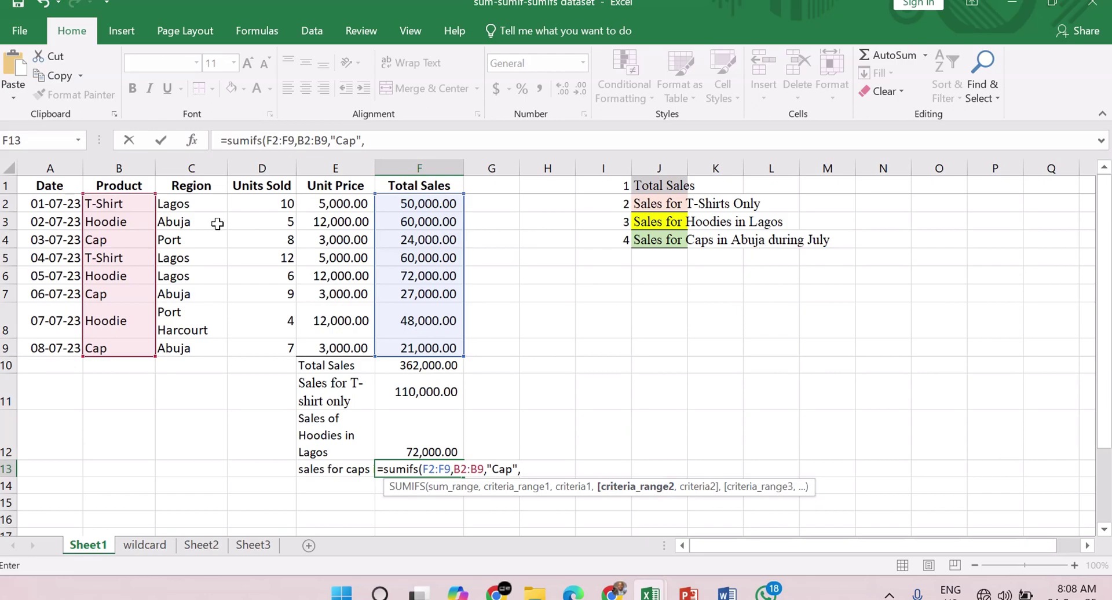
Step: Add C2:C9 as the second criteria range of the F13 formula, with the criterion "Abuja"
left_click_drag(177, 204, 197, 344)
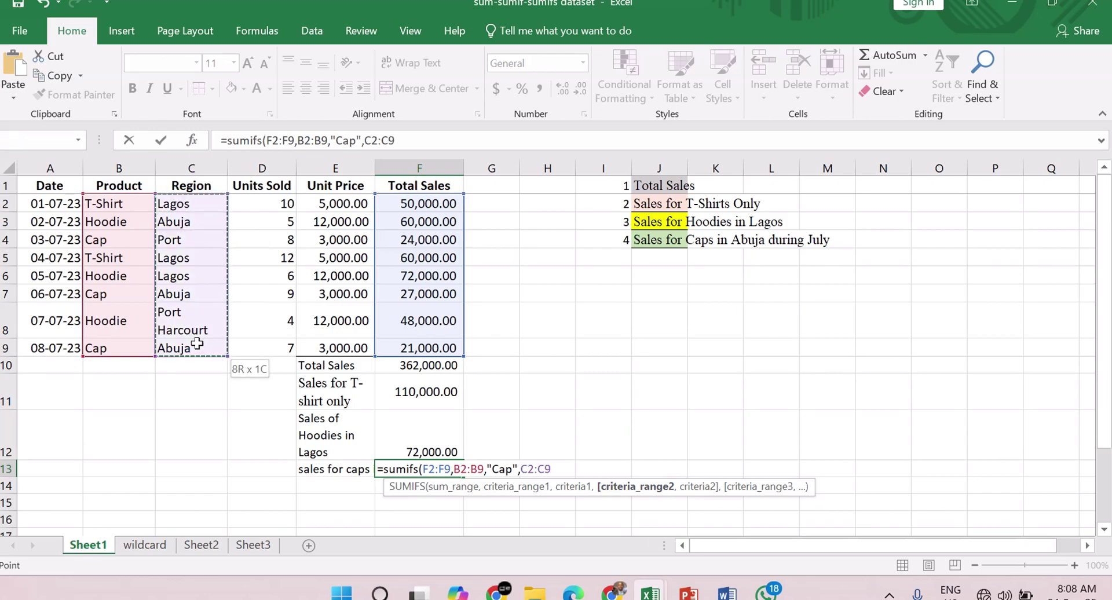
type(",")
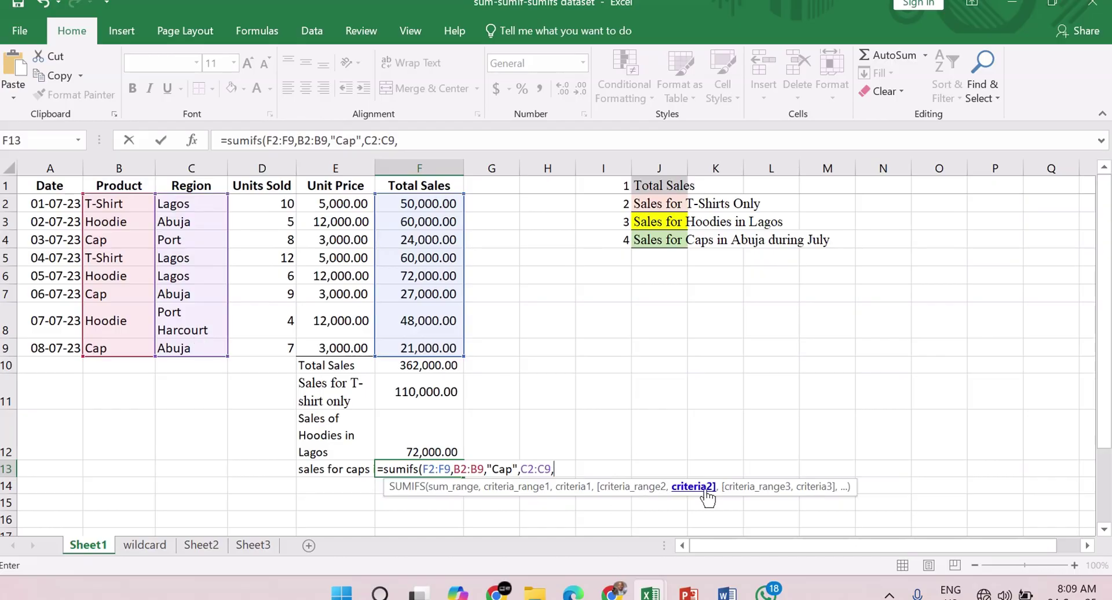
type("\"Abuja\",")
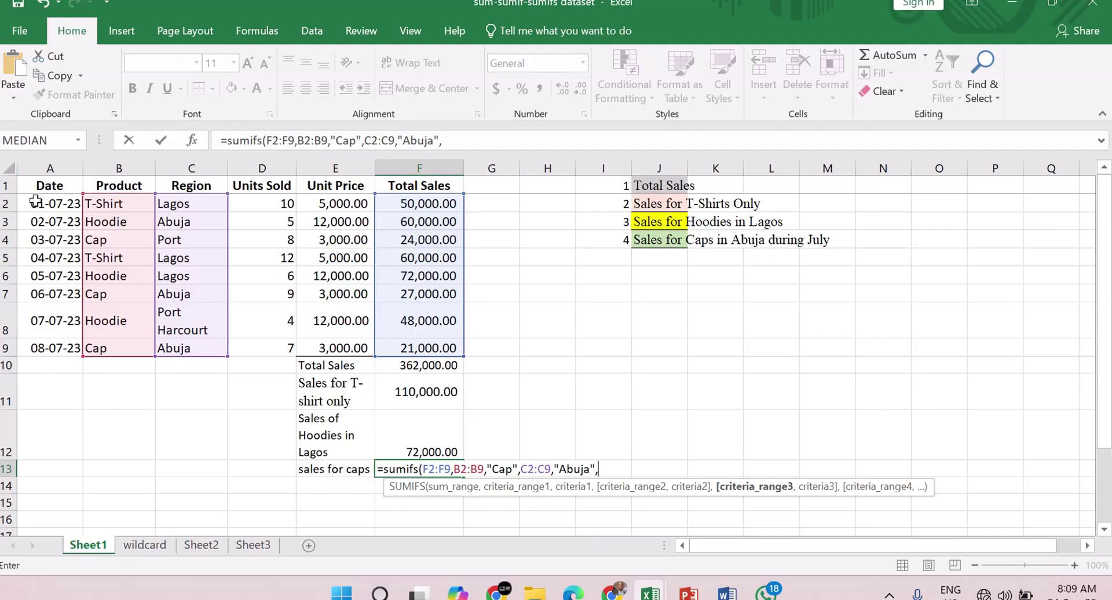
Step: Add the dates A2:A9 as the third criteria range of the F13 formula, with the criterion ">=01-07-2023"
left_click_drag(40, 202, 53, 348)
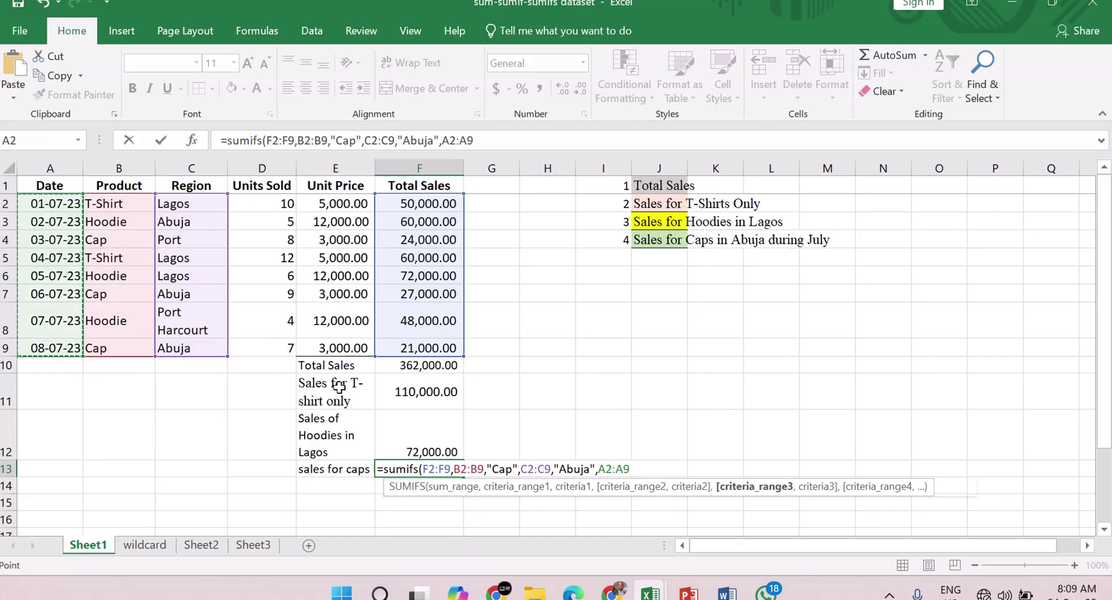
type(",")
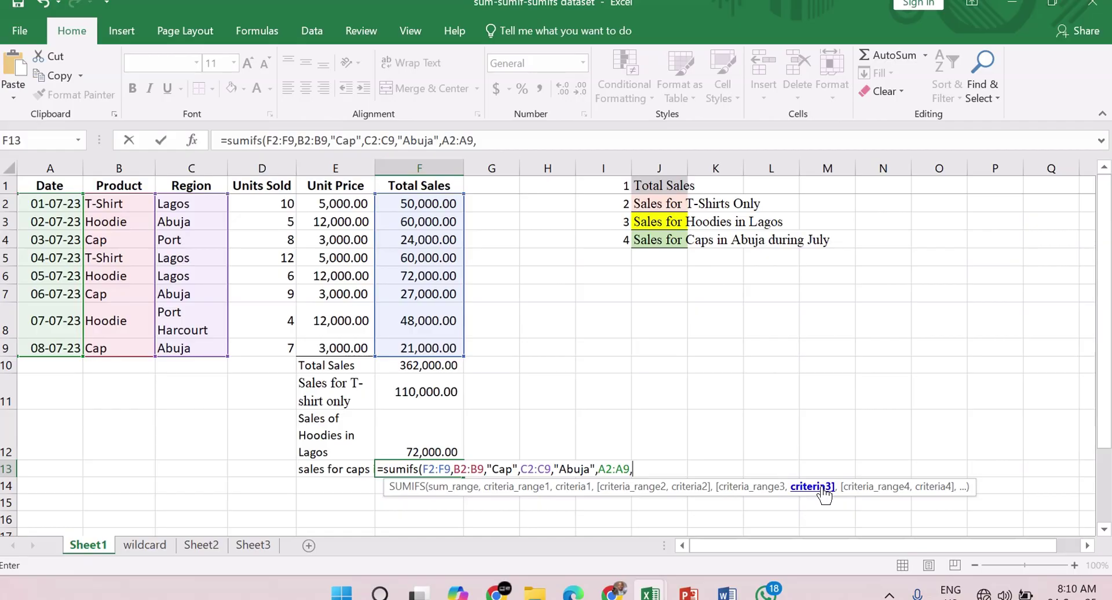
type("\"")
type(".")
key("BackSpace")
type(">=01-07-2")
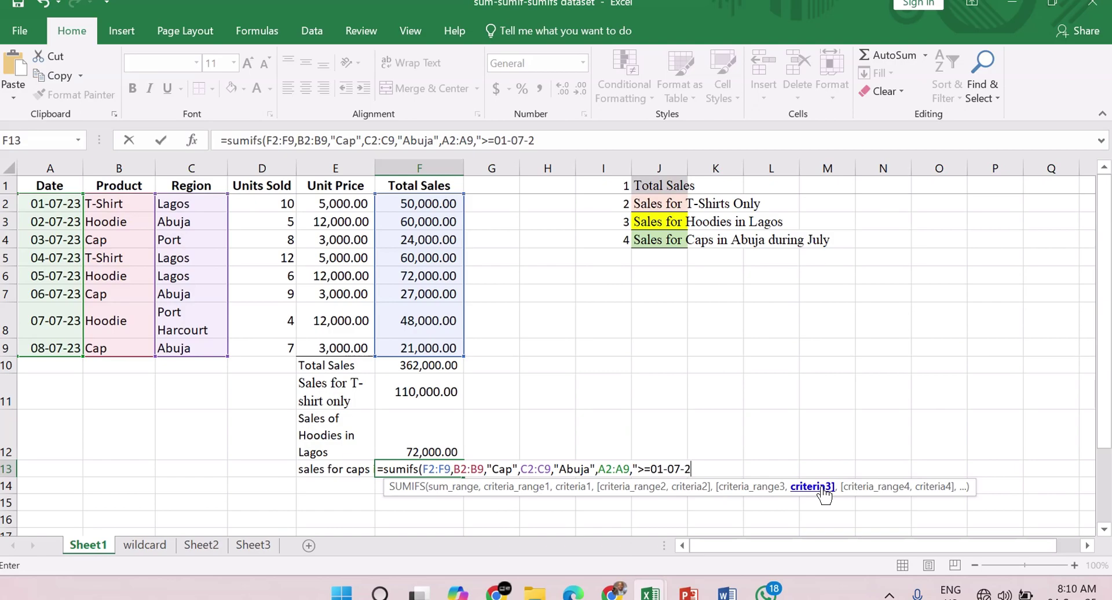
type("023")
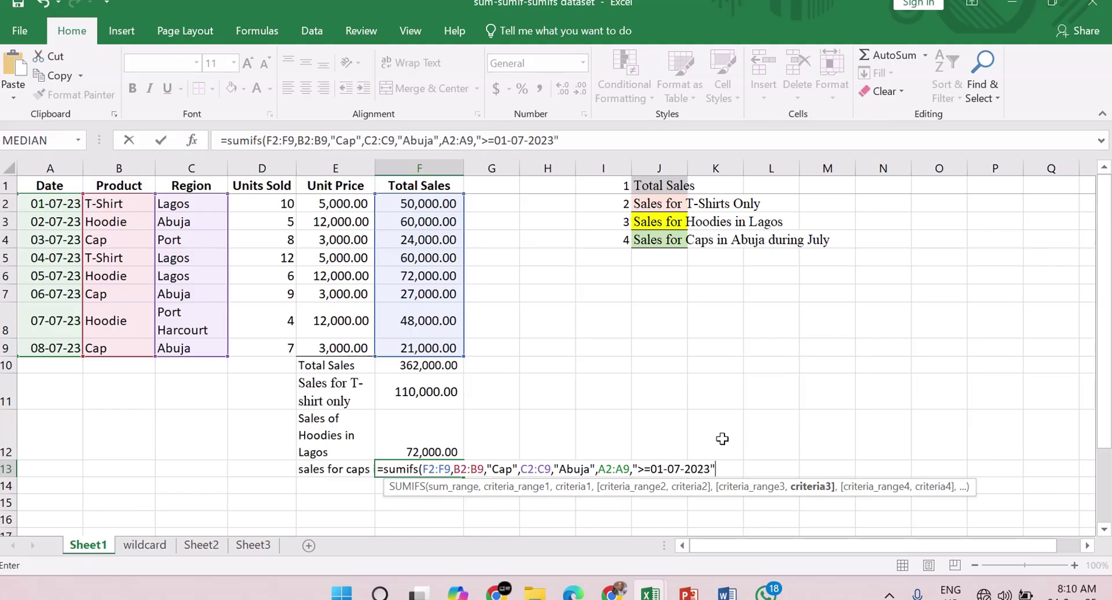
type(",")
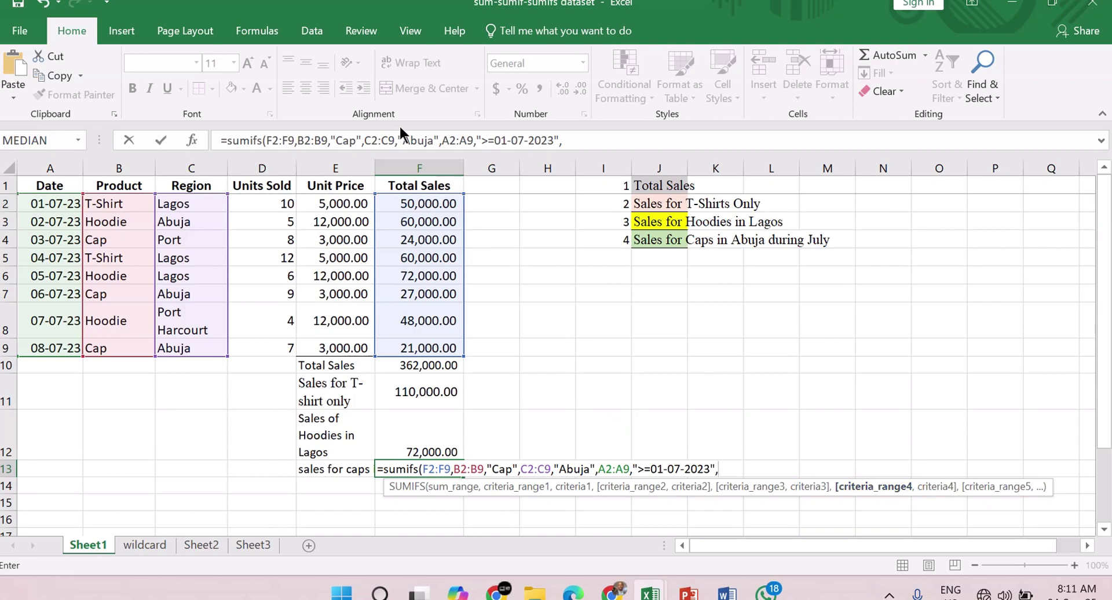
Step: Add A2:A9 as the fourth criteria range with the criterion "<=31-07-2023", then close and commit the F13 formula
left_click(568, 140)
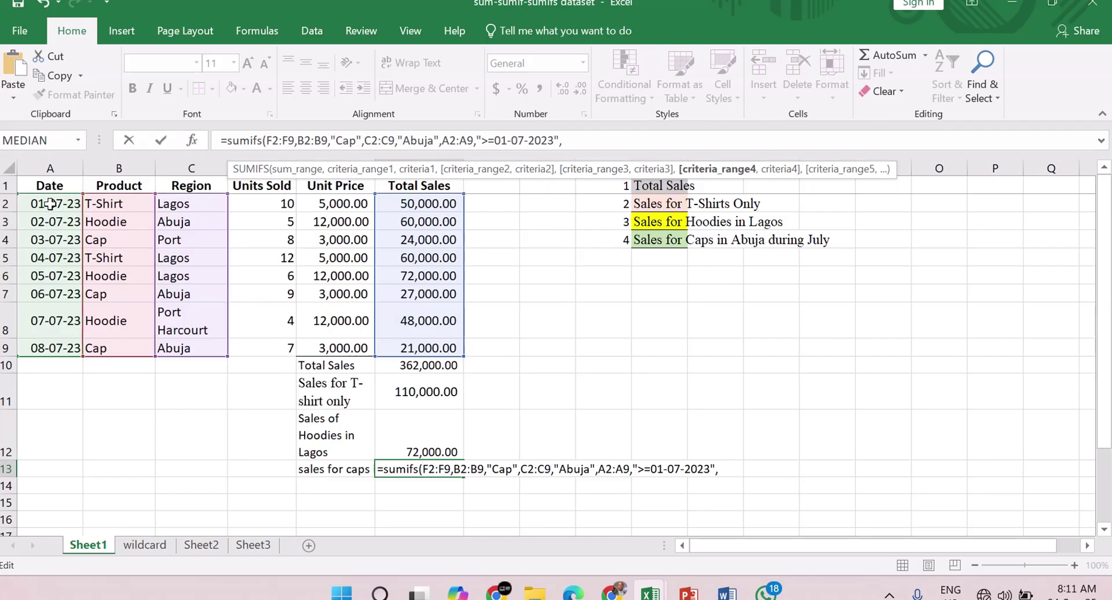
type("A")
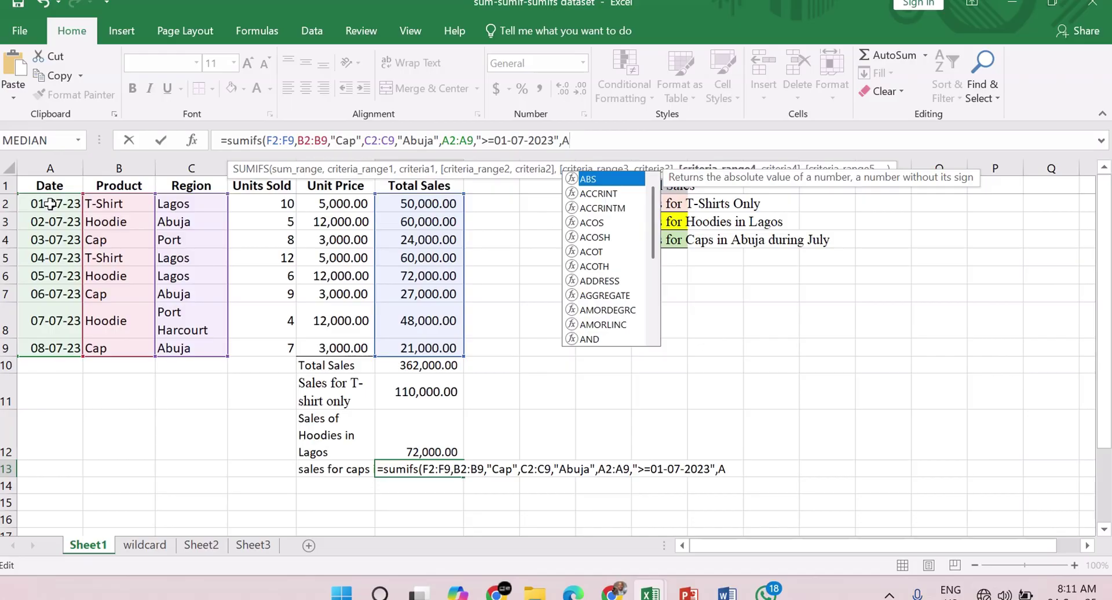
type("2")
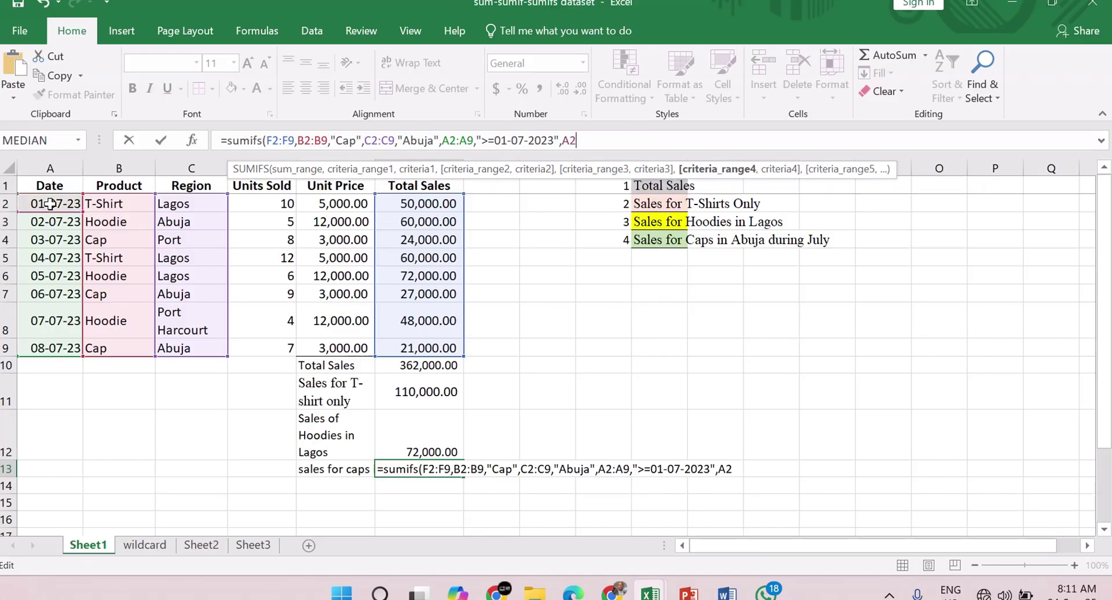
type(":A9")
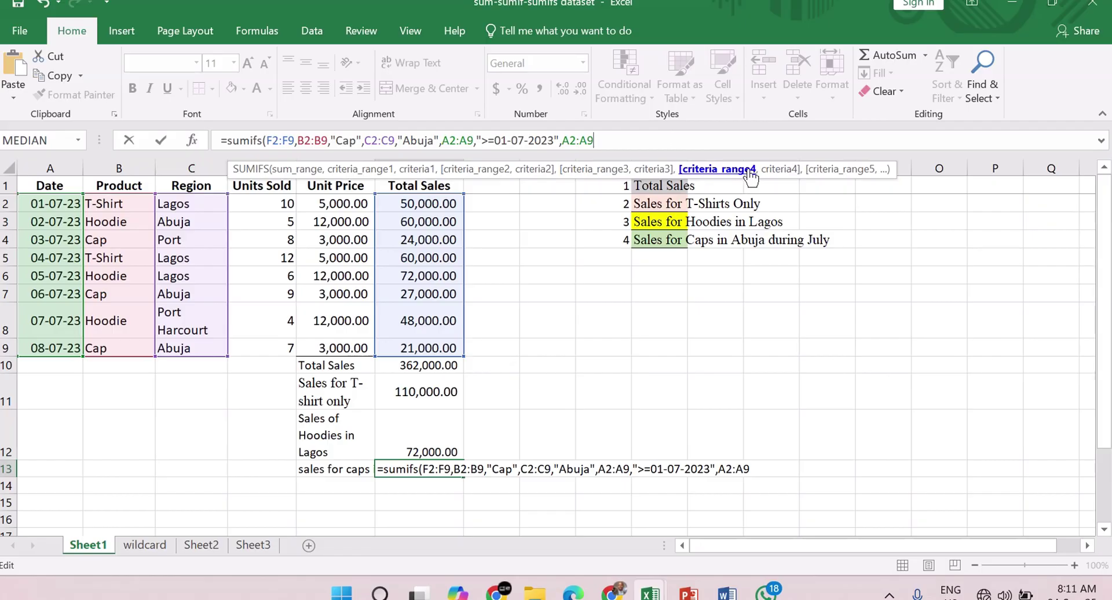
type(",")
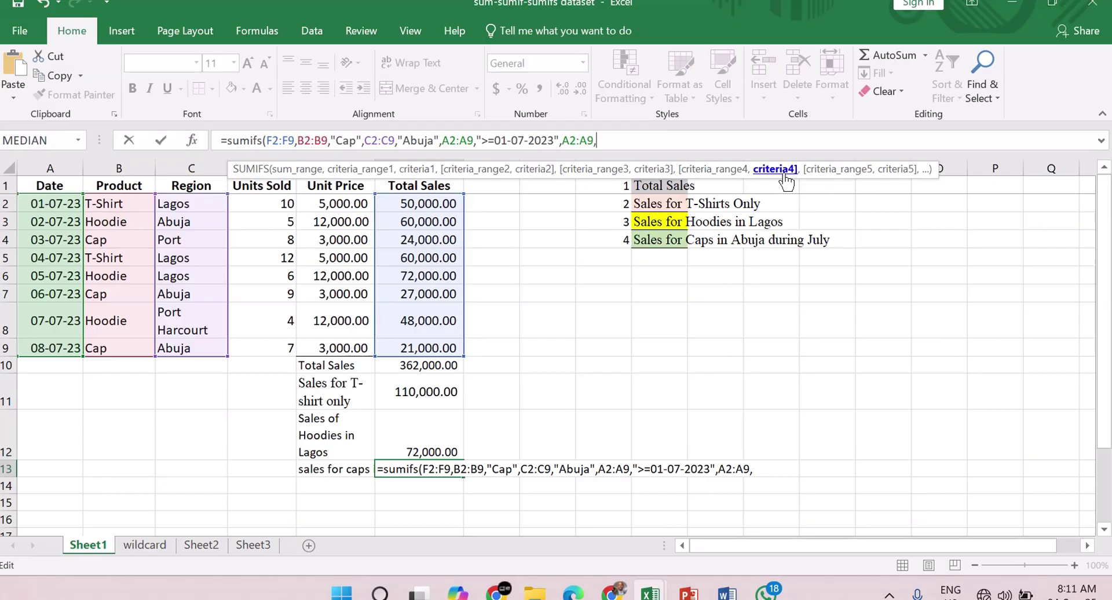
type("\"<=31-07-20")
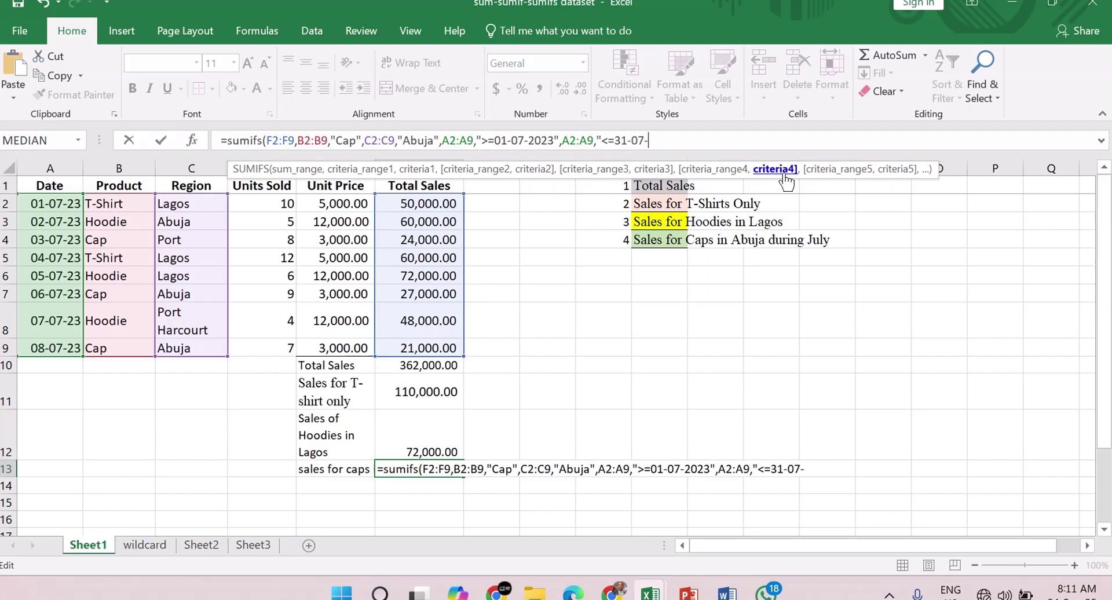
type("23\")")
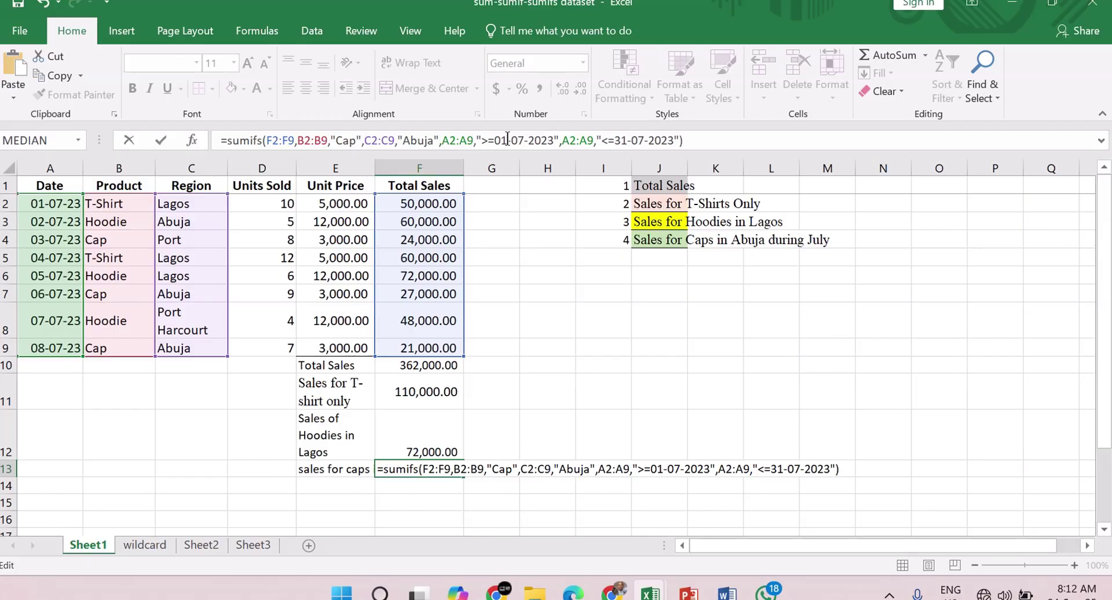
key("Return")
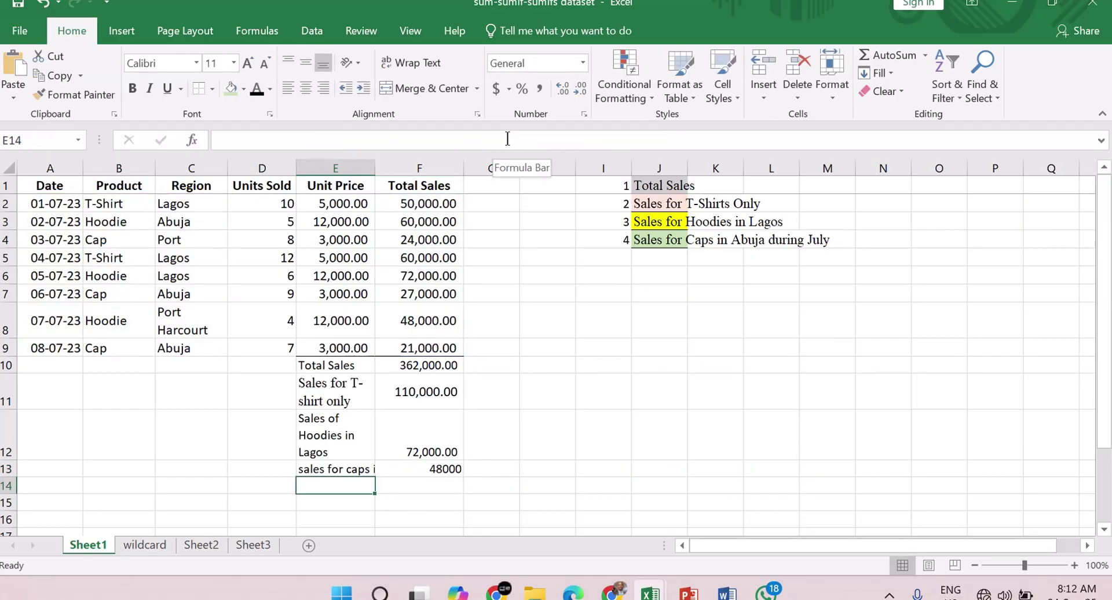
Step: Apply comma style to the caps sales result in F13
key("Up")
key("Right")
left_click(538, 89)
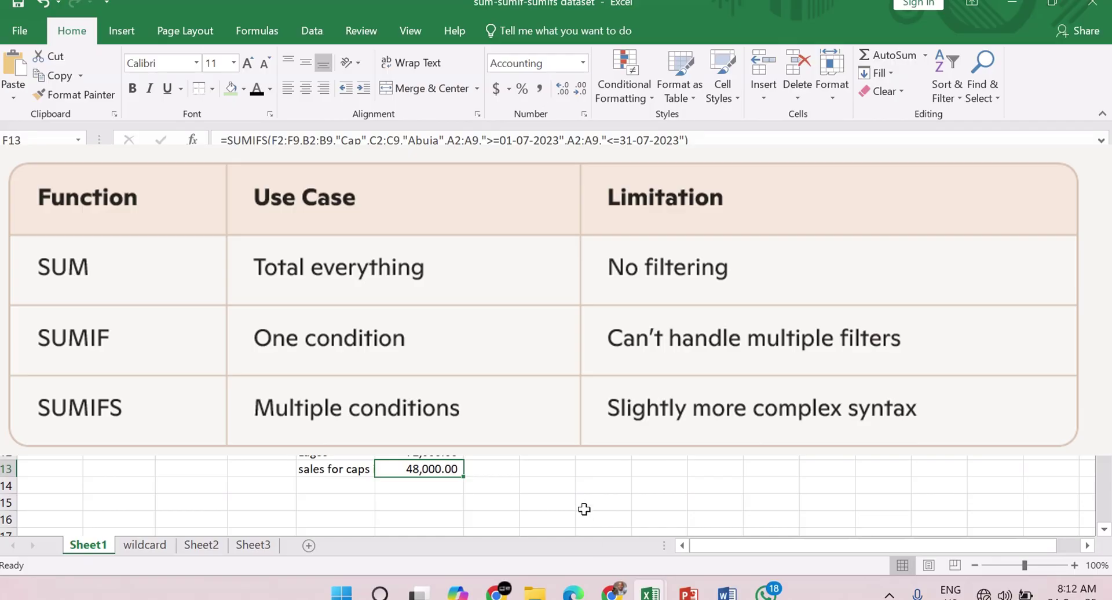
left_click(533, 470)
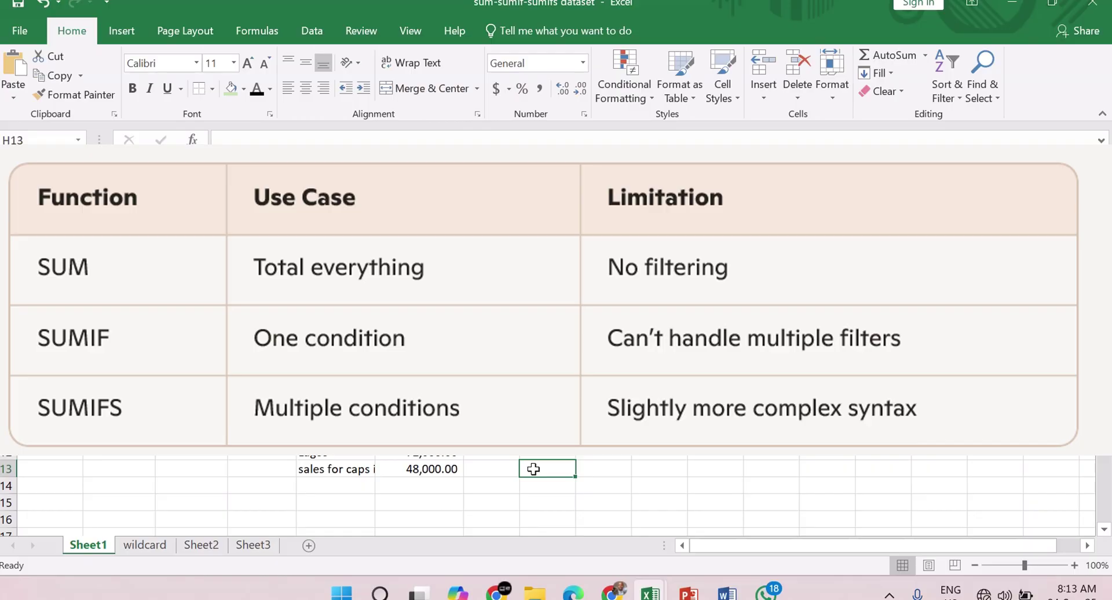
type("TOT")
key("BackSpace")
key("BackSpace")
key("BackSpace")
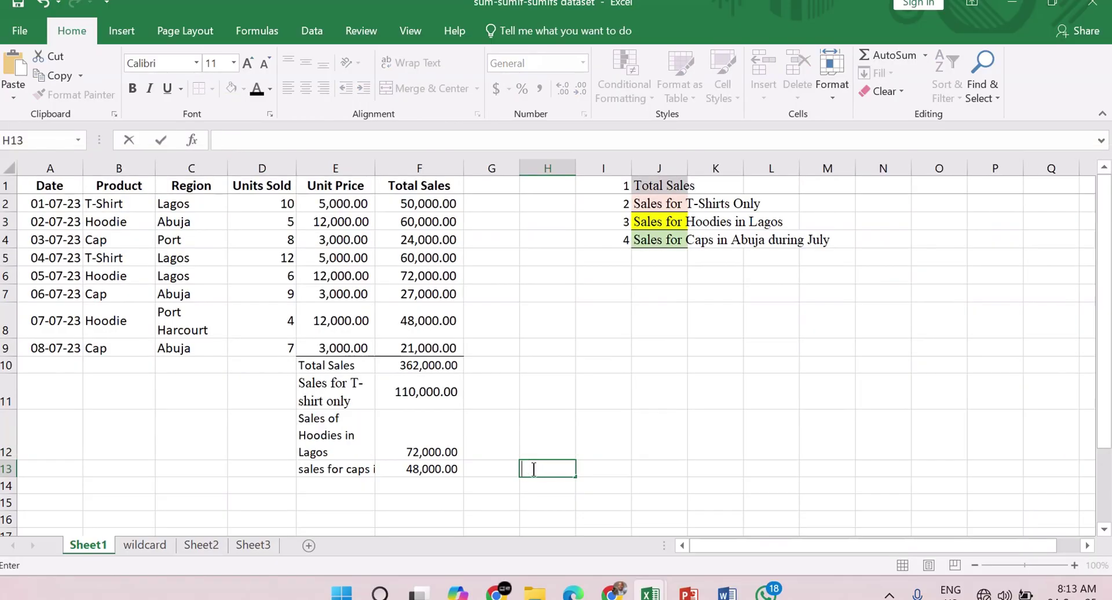
Step: Enter the practice question "Total sales for hoodie in Port Harcourt during July" in cell J5, below the question list
left_click(646, 258)
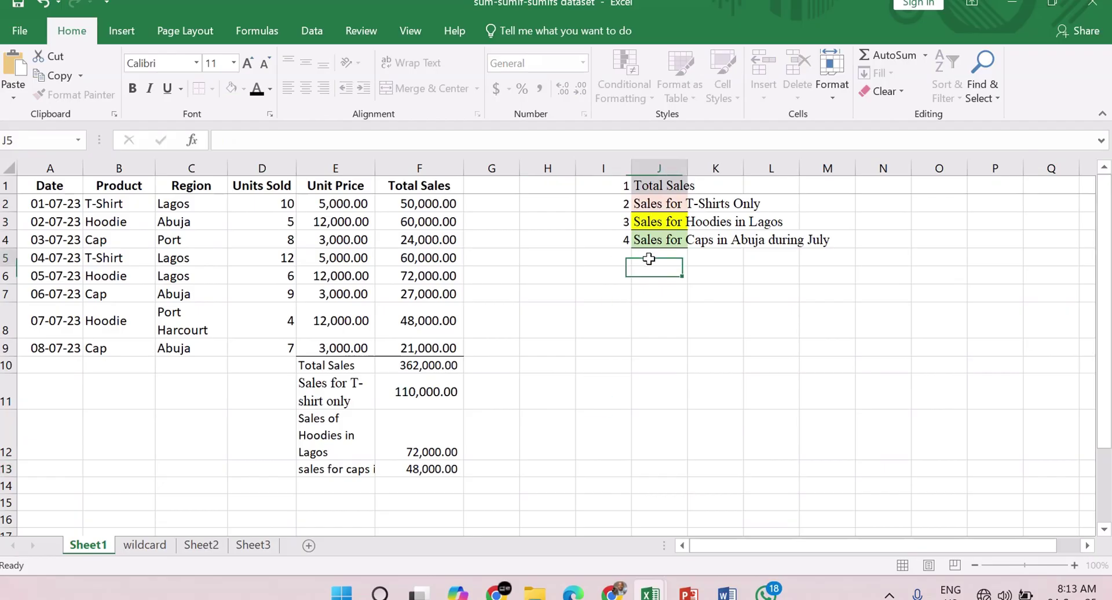
type("Total ")
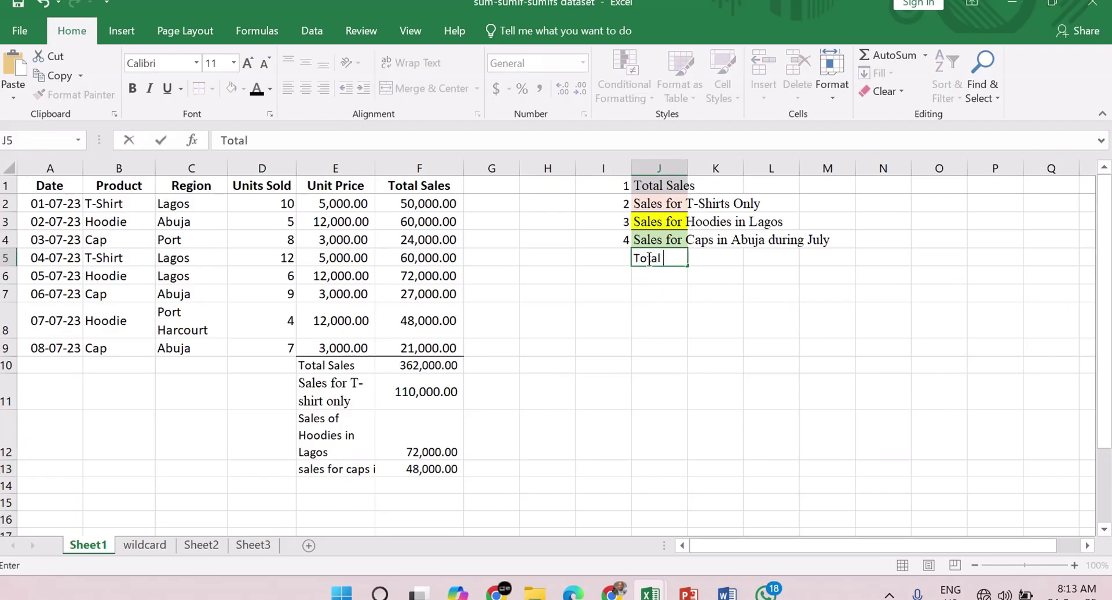
type("sales for ")
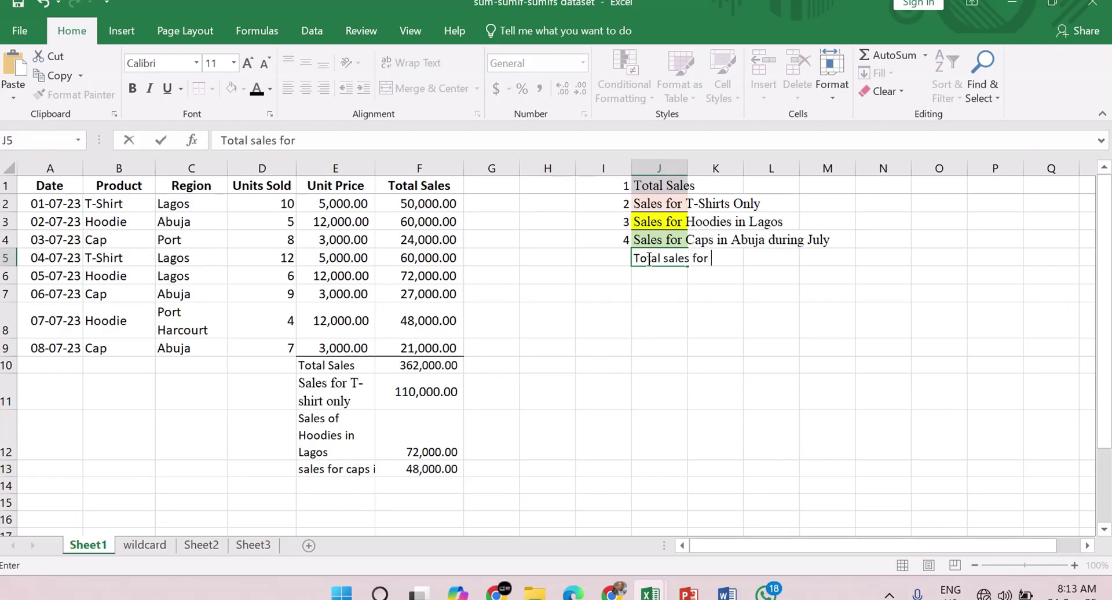
type("hoodie in Port")
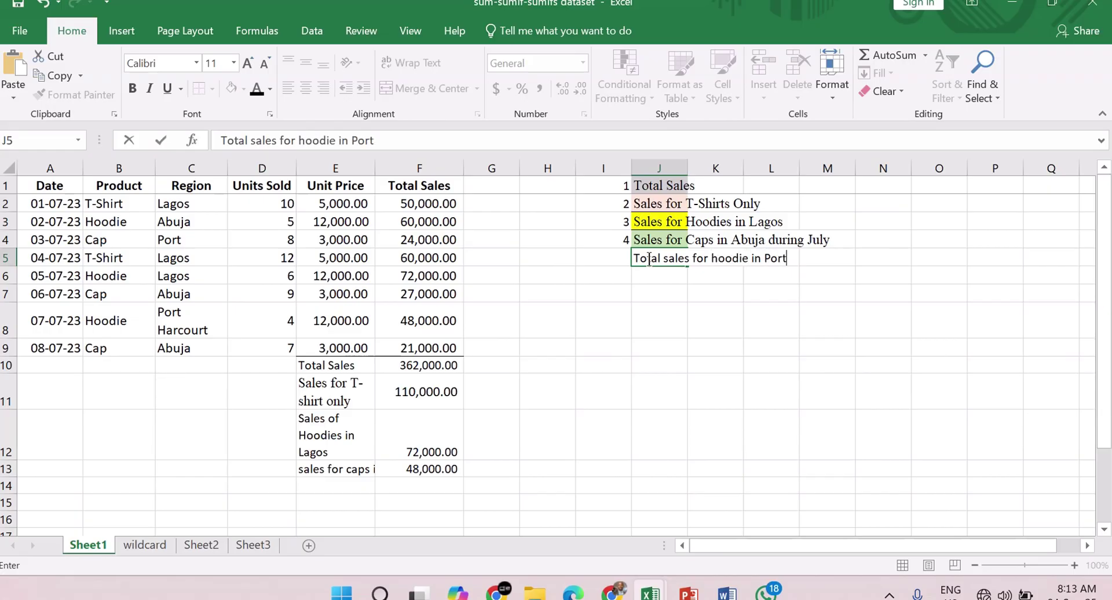
type(" Harcourt during J")
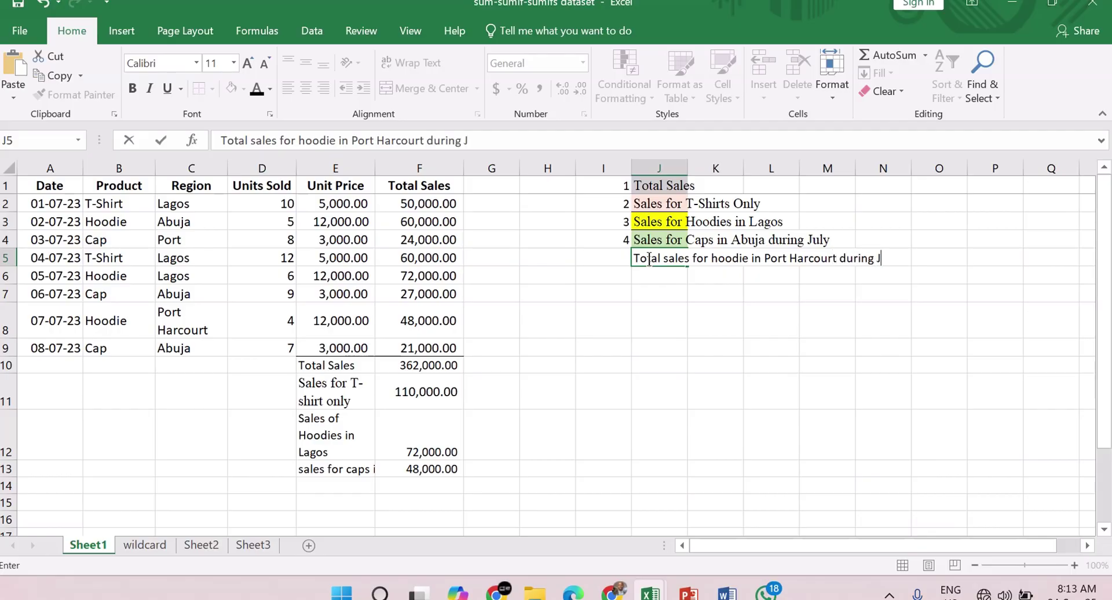
type("uly")
key("Return")
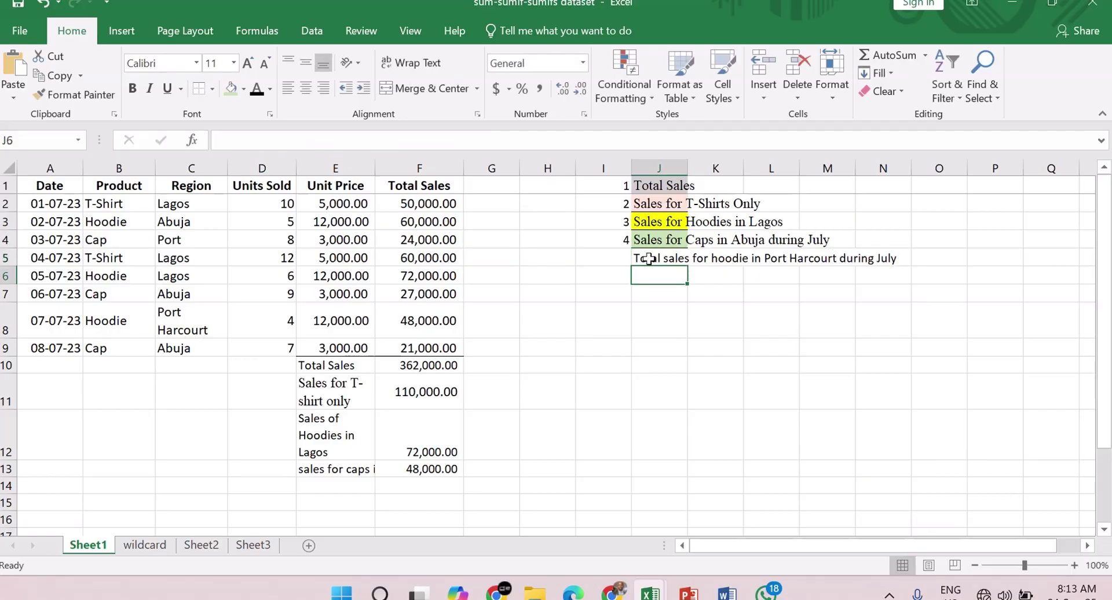